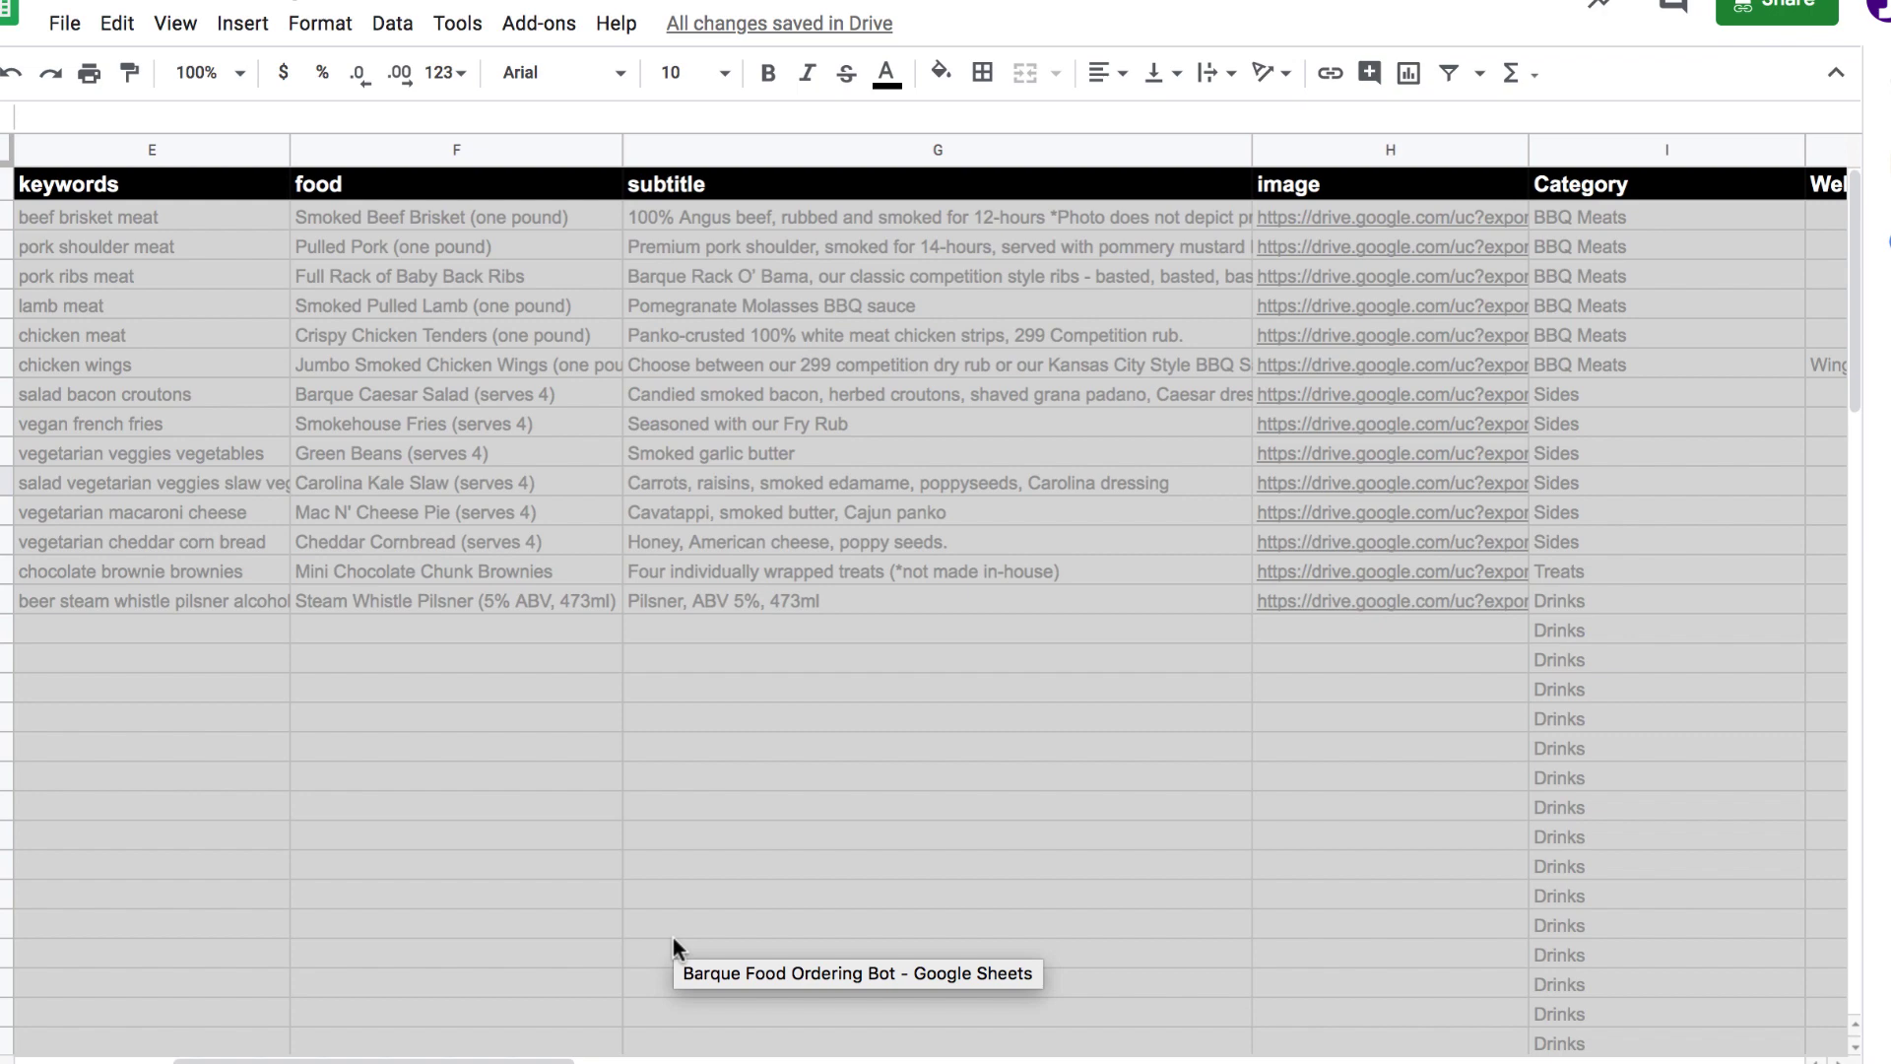
left_click(1001, 751)
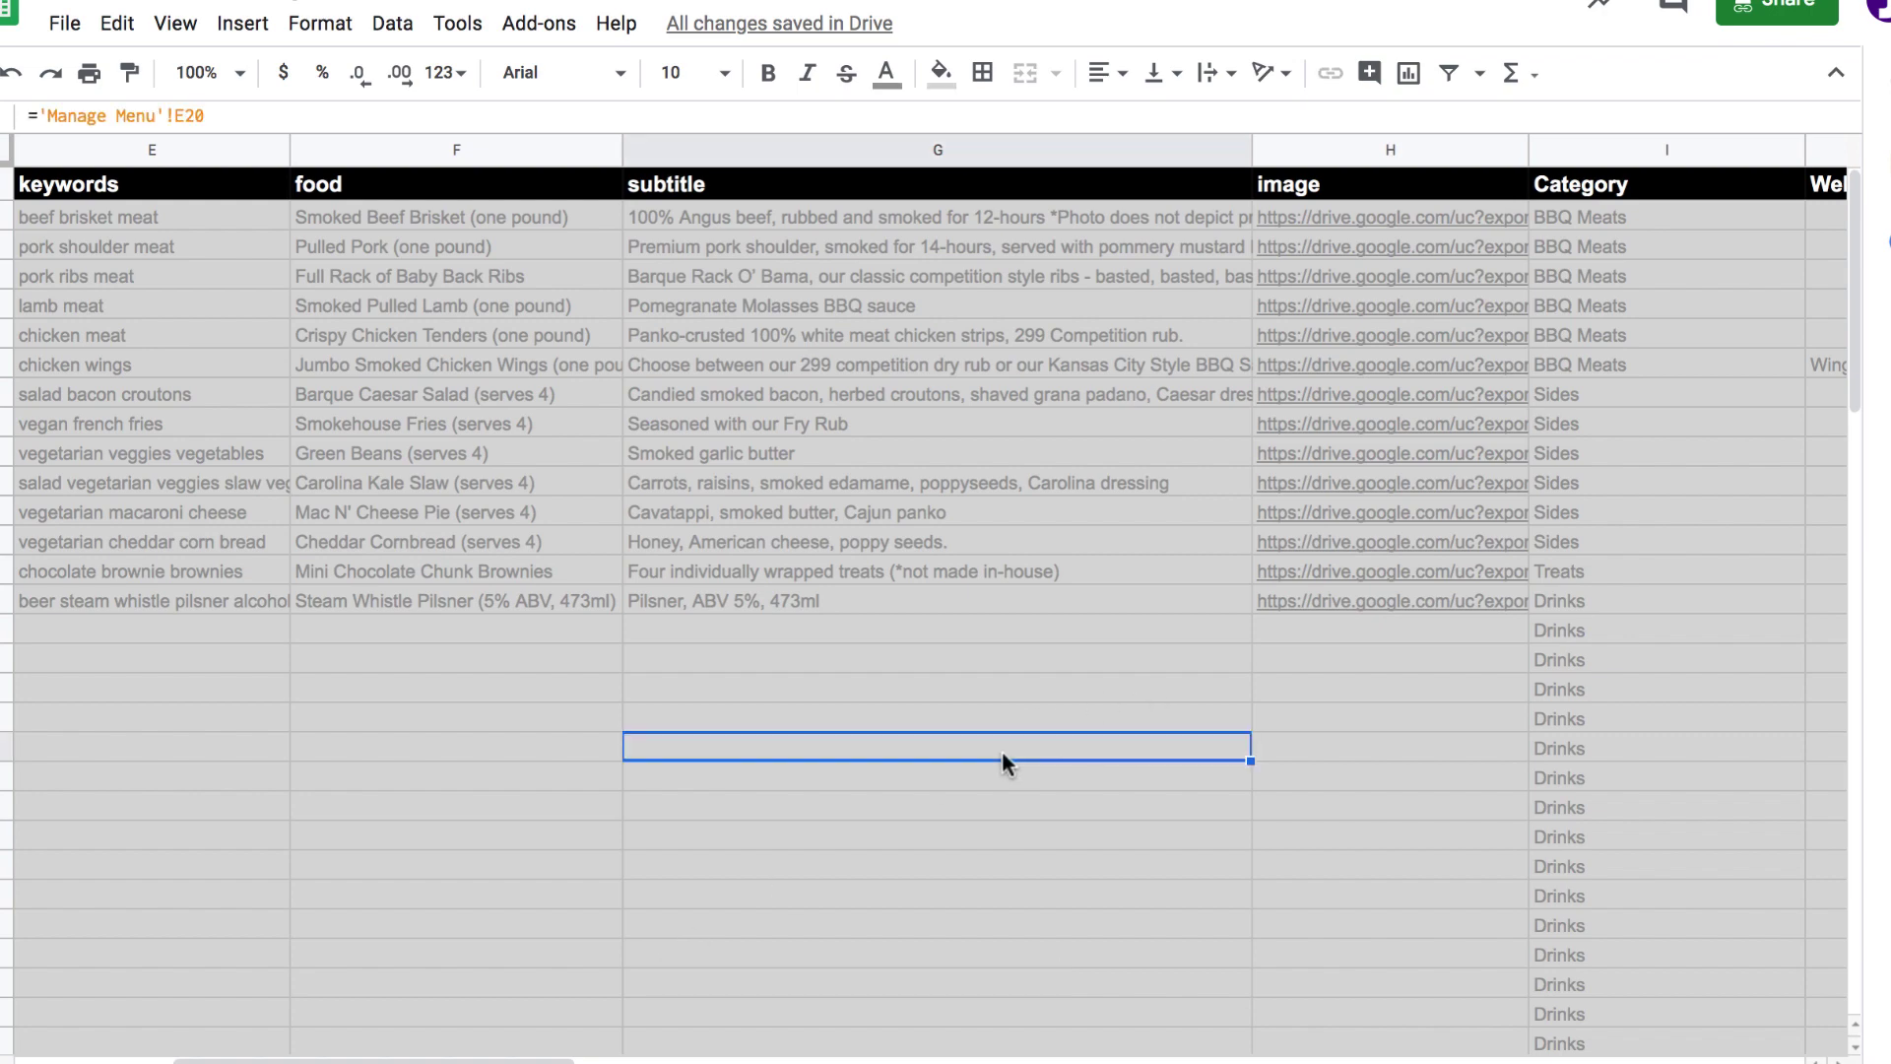
scroll(1001, 751, "right", 5)
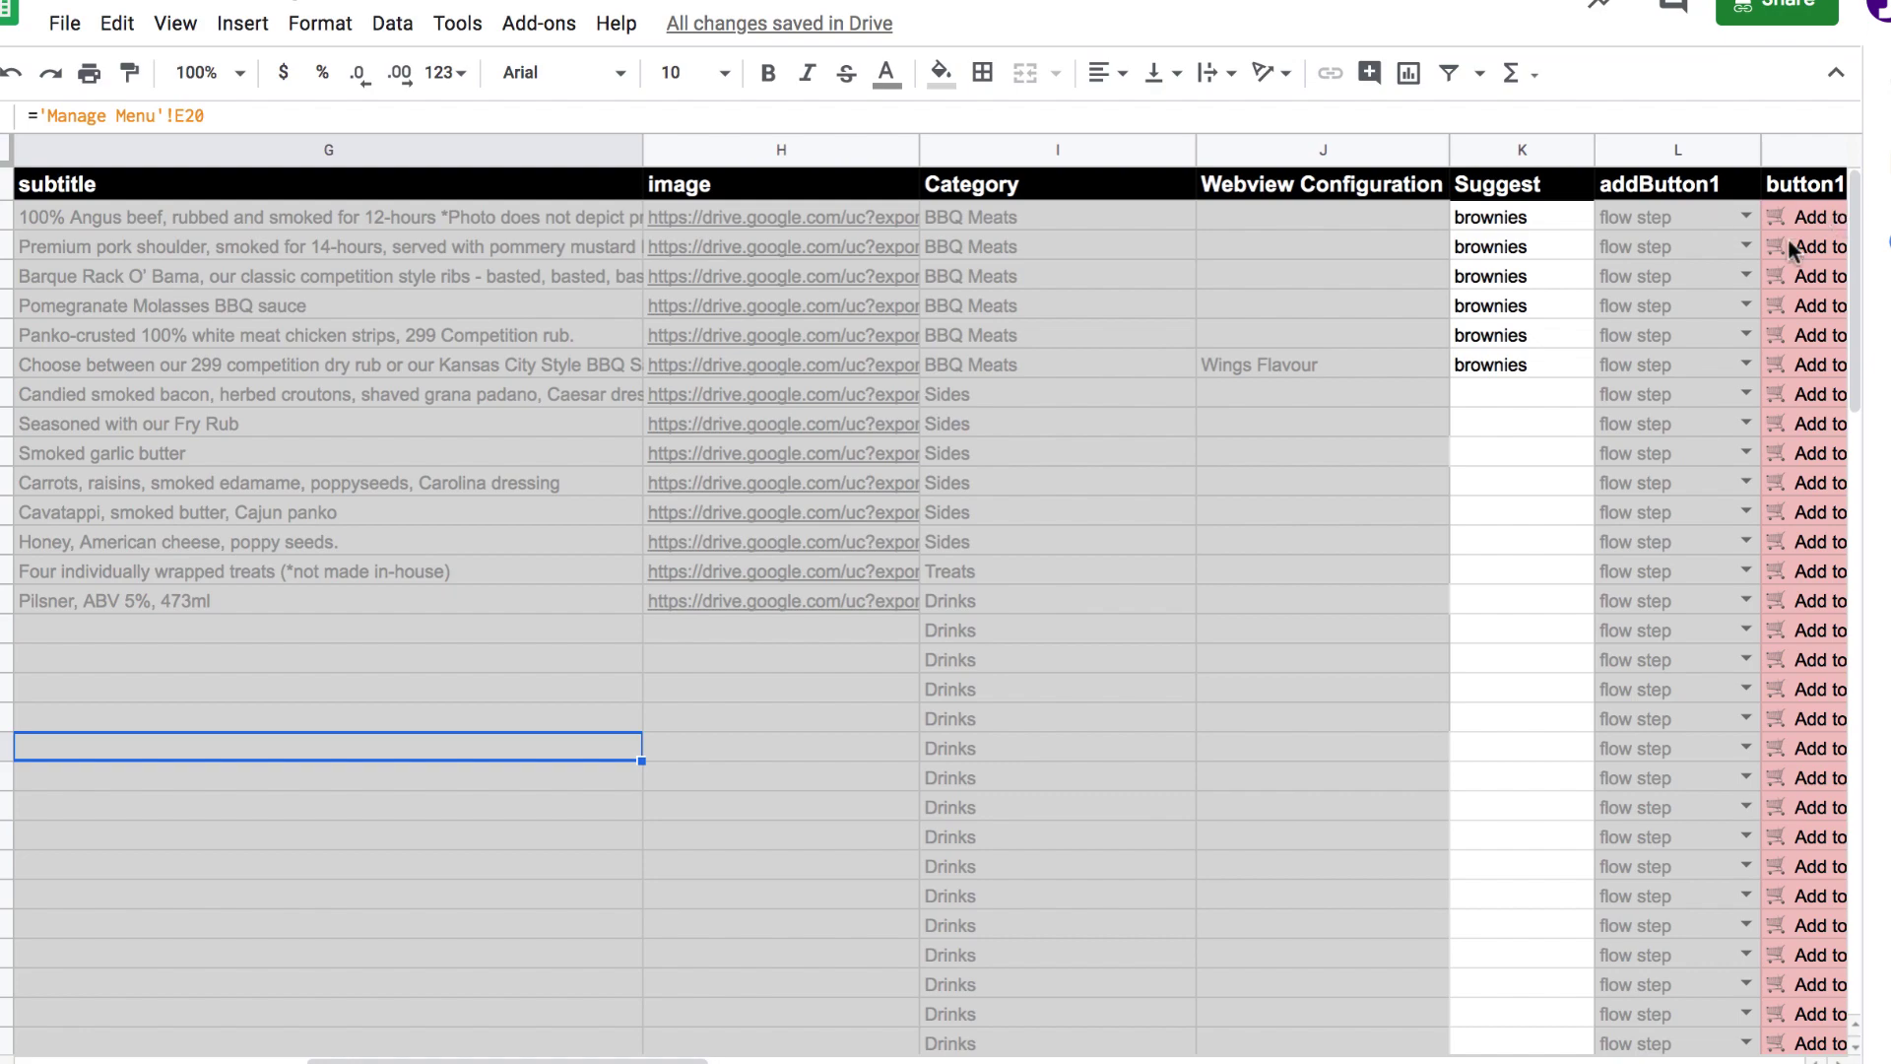
scroll(1789, 240, "right", 5)
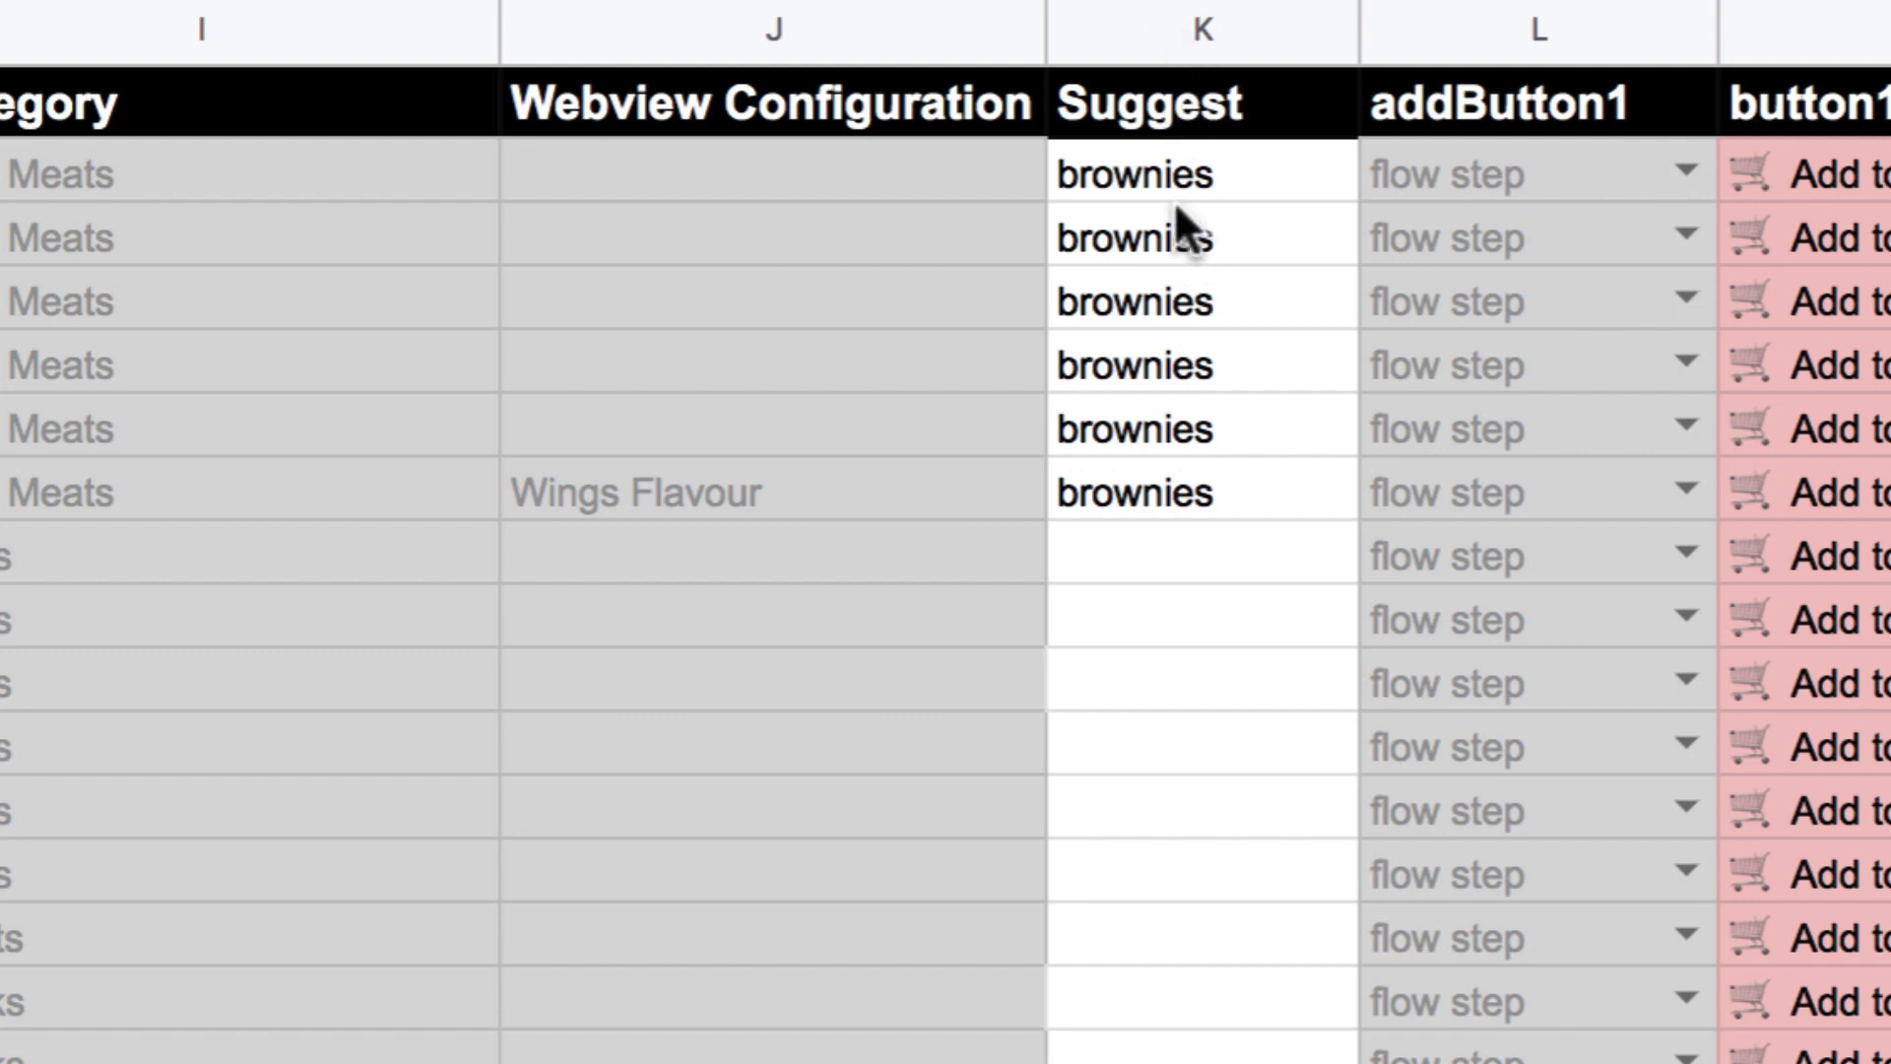
left_click(1161, 173)
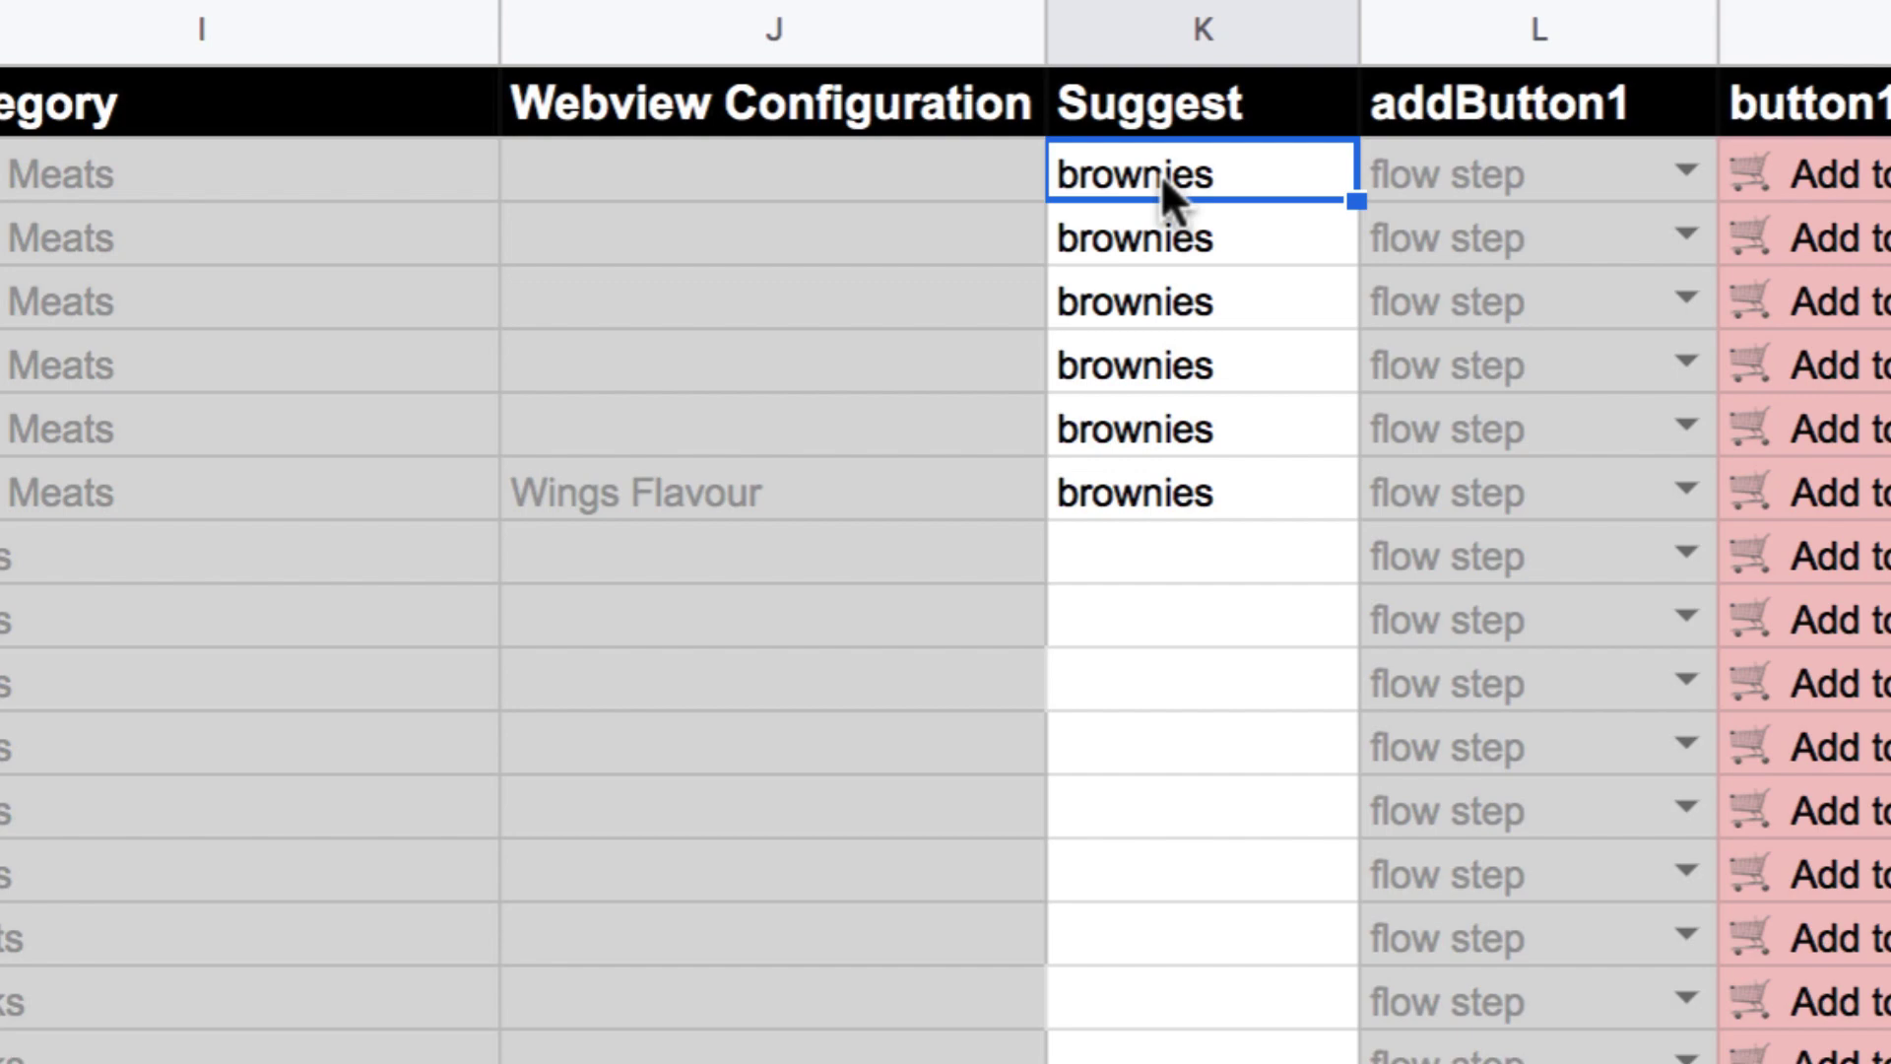
scroll(1159, 173, "left", 10)
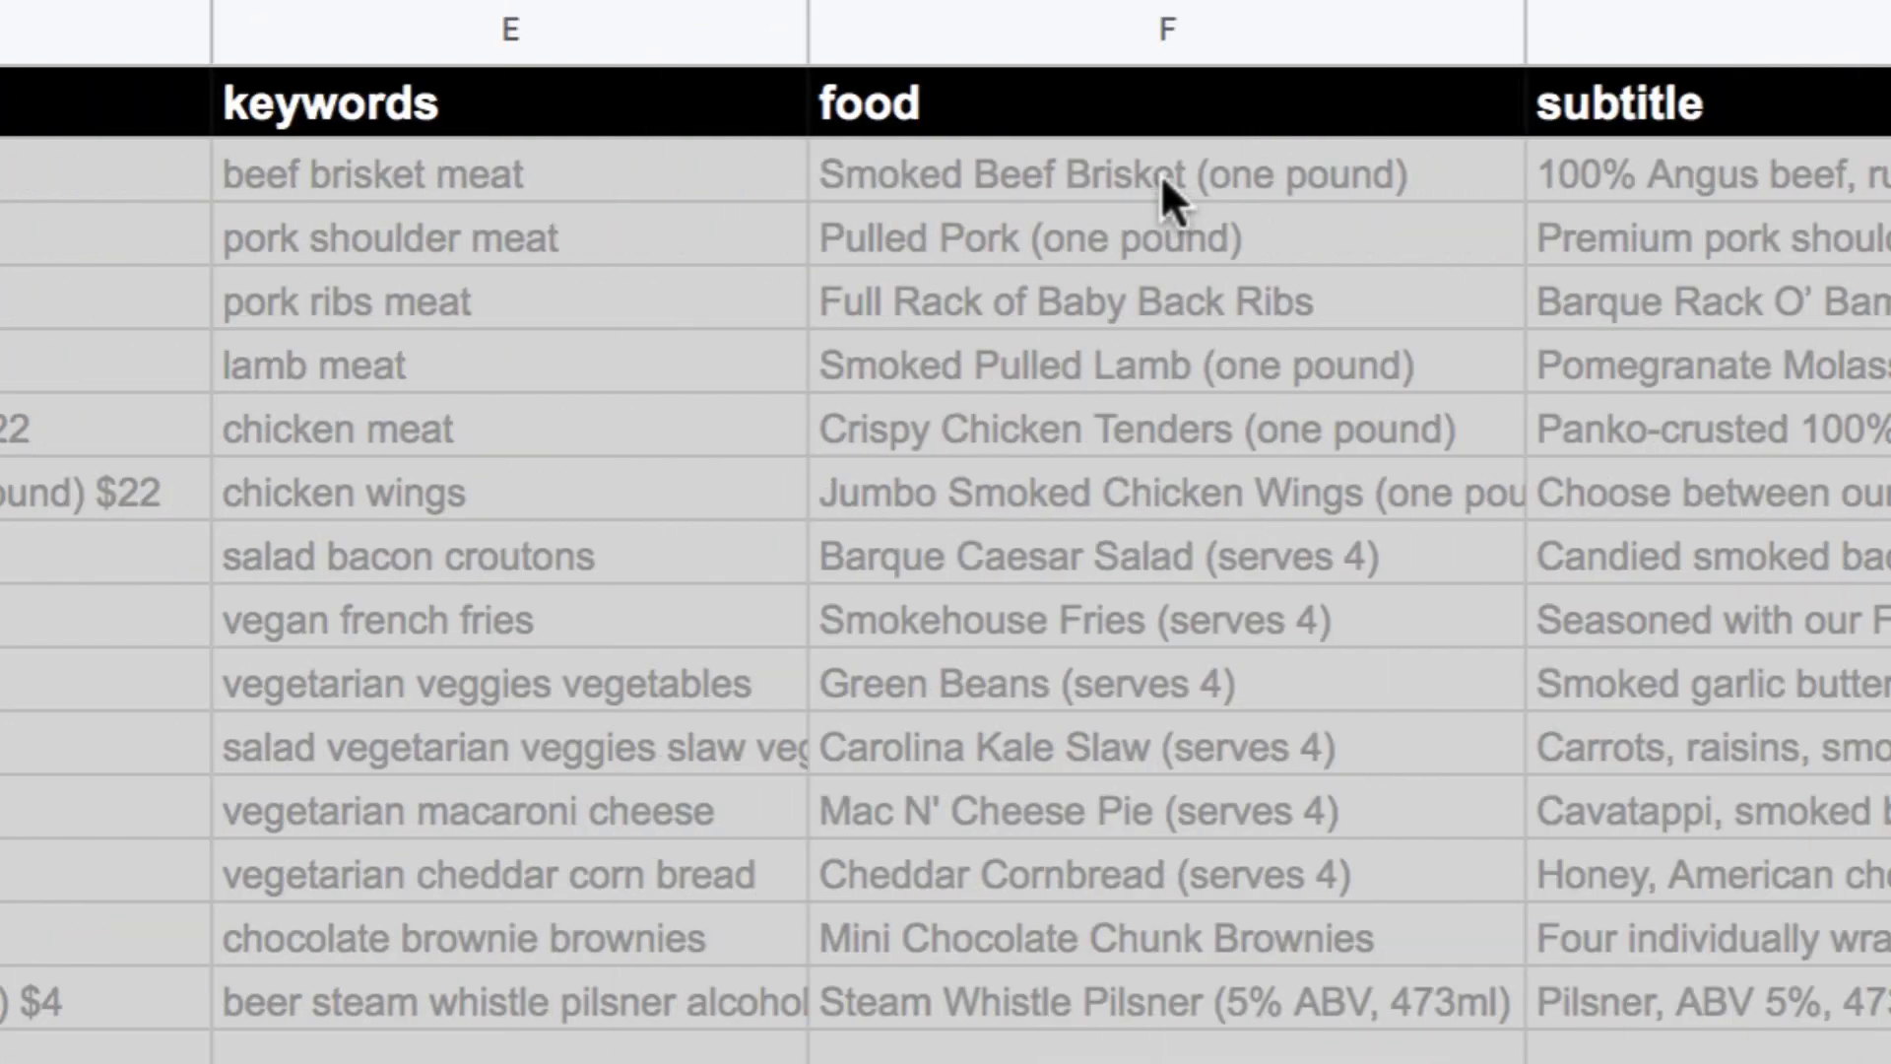
left_click(421, 926)
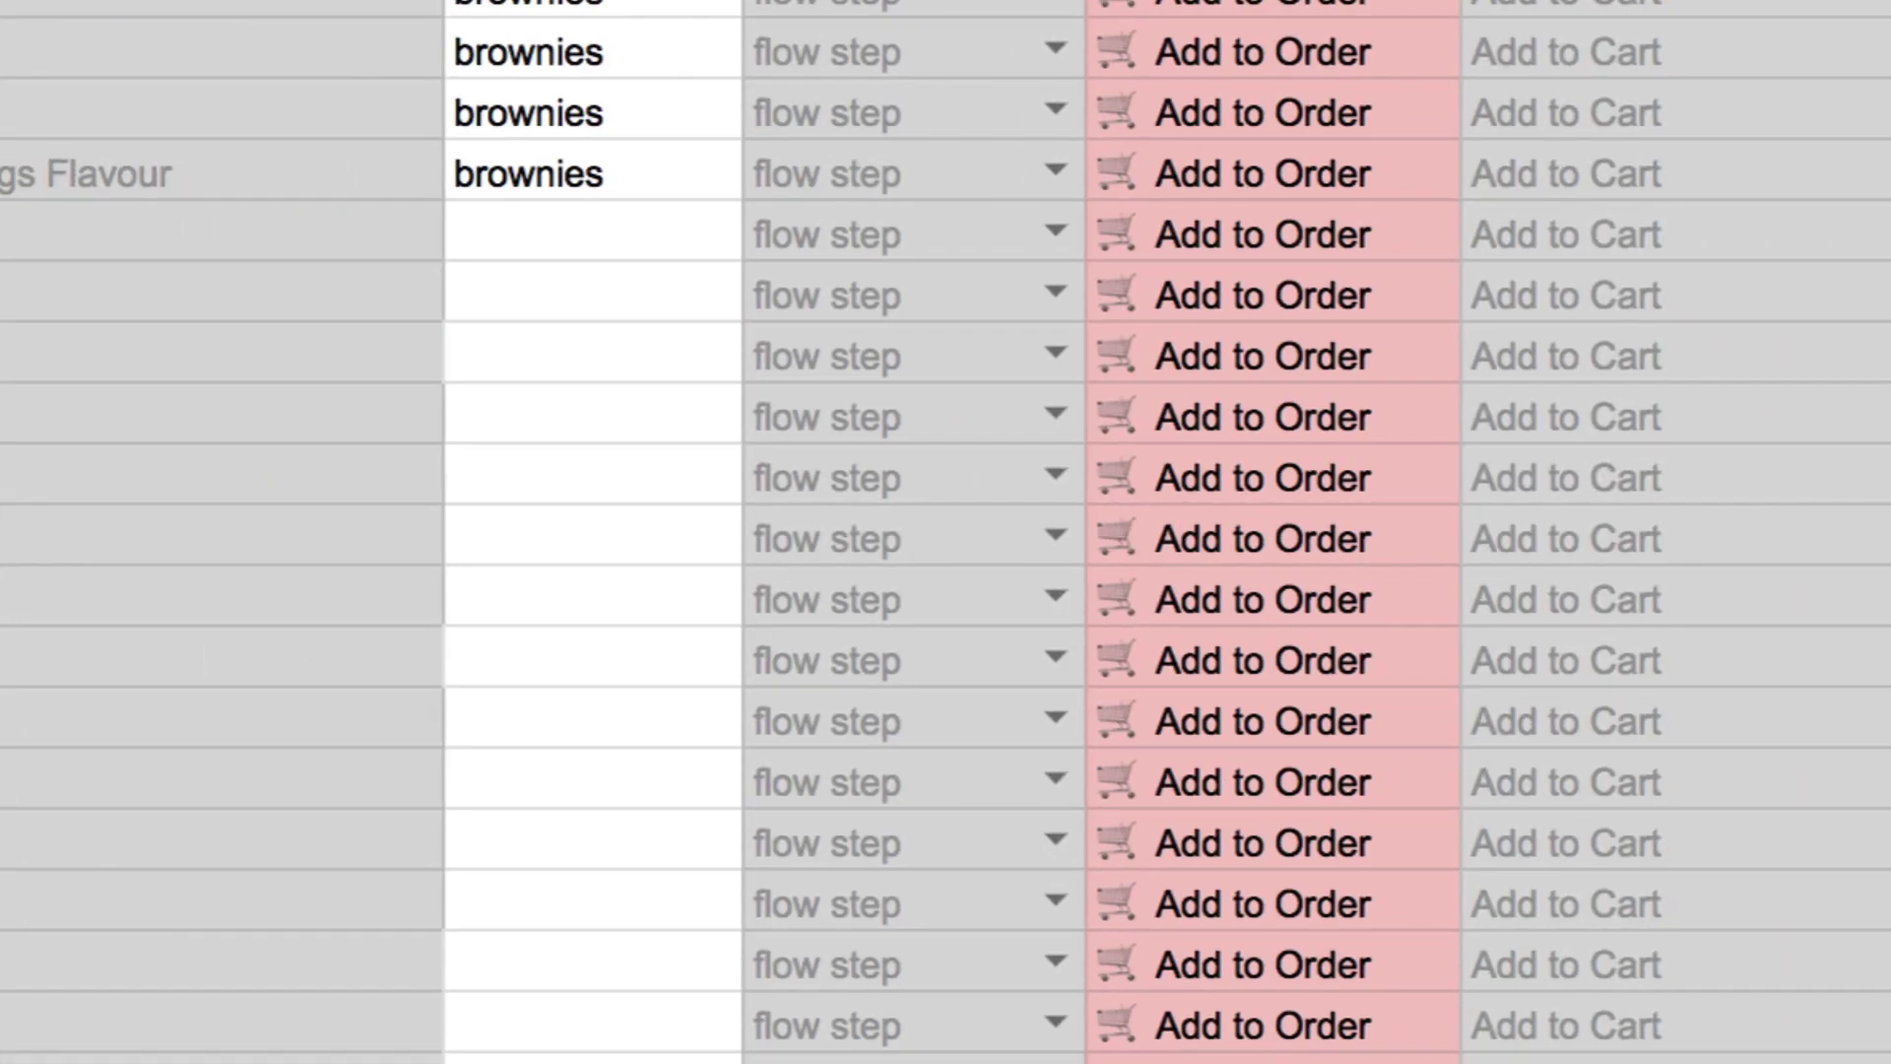
left_click(1213, 153)
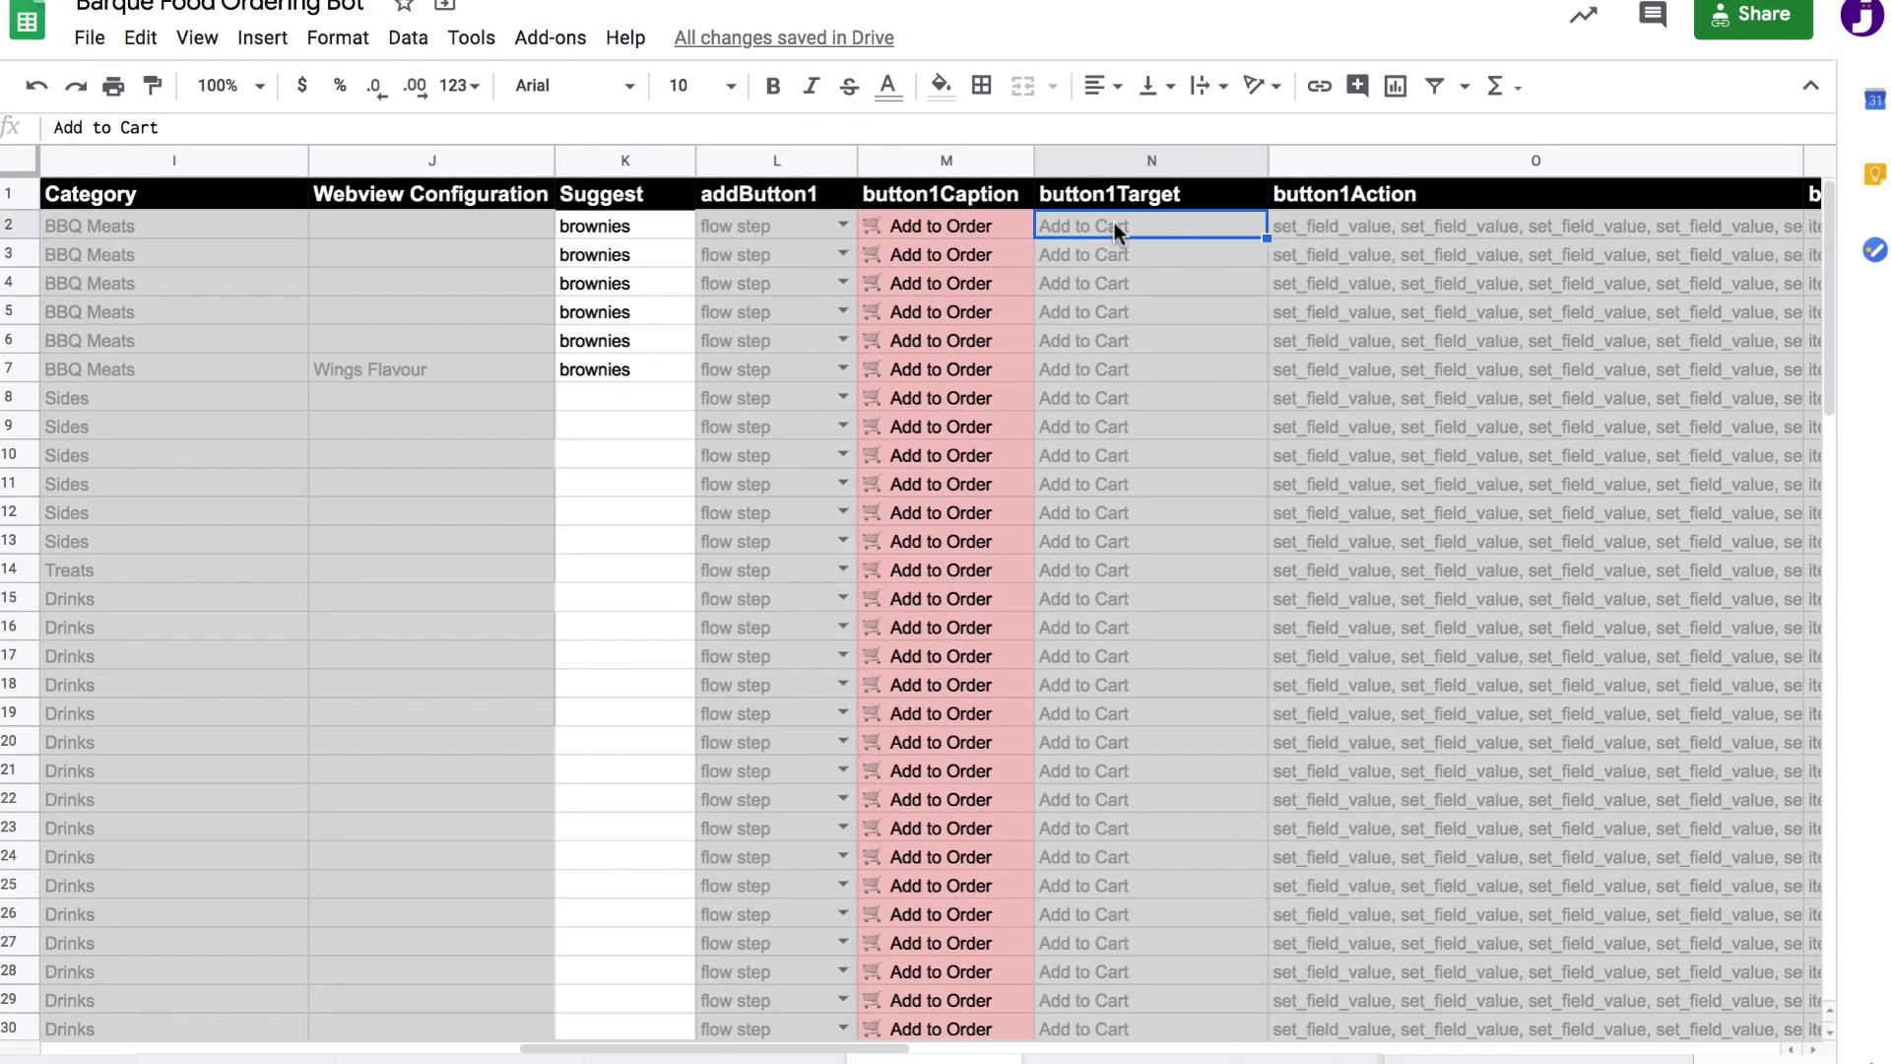
key("Right")
key("Right")
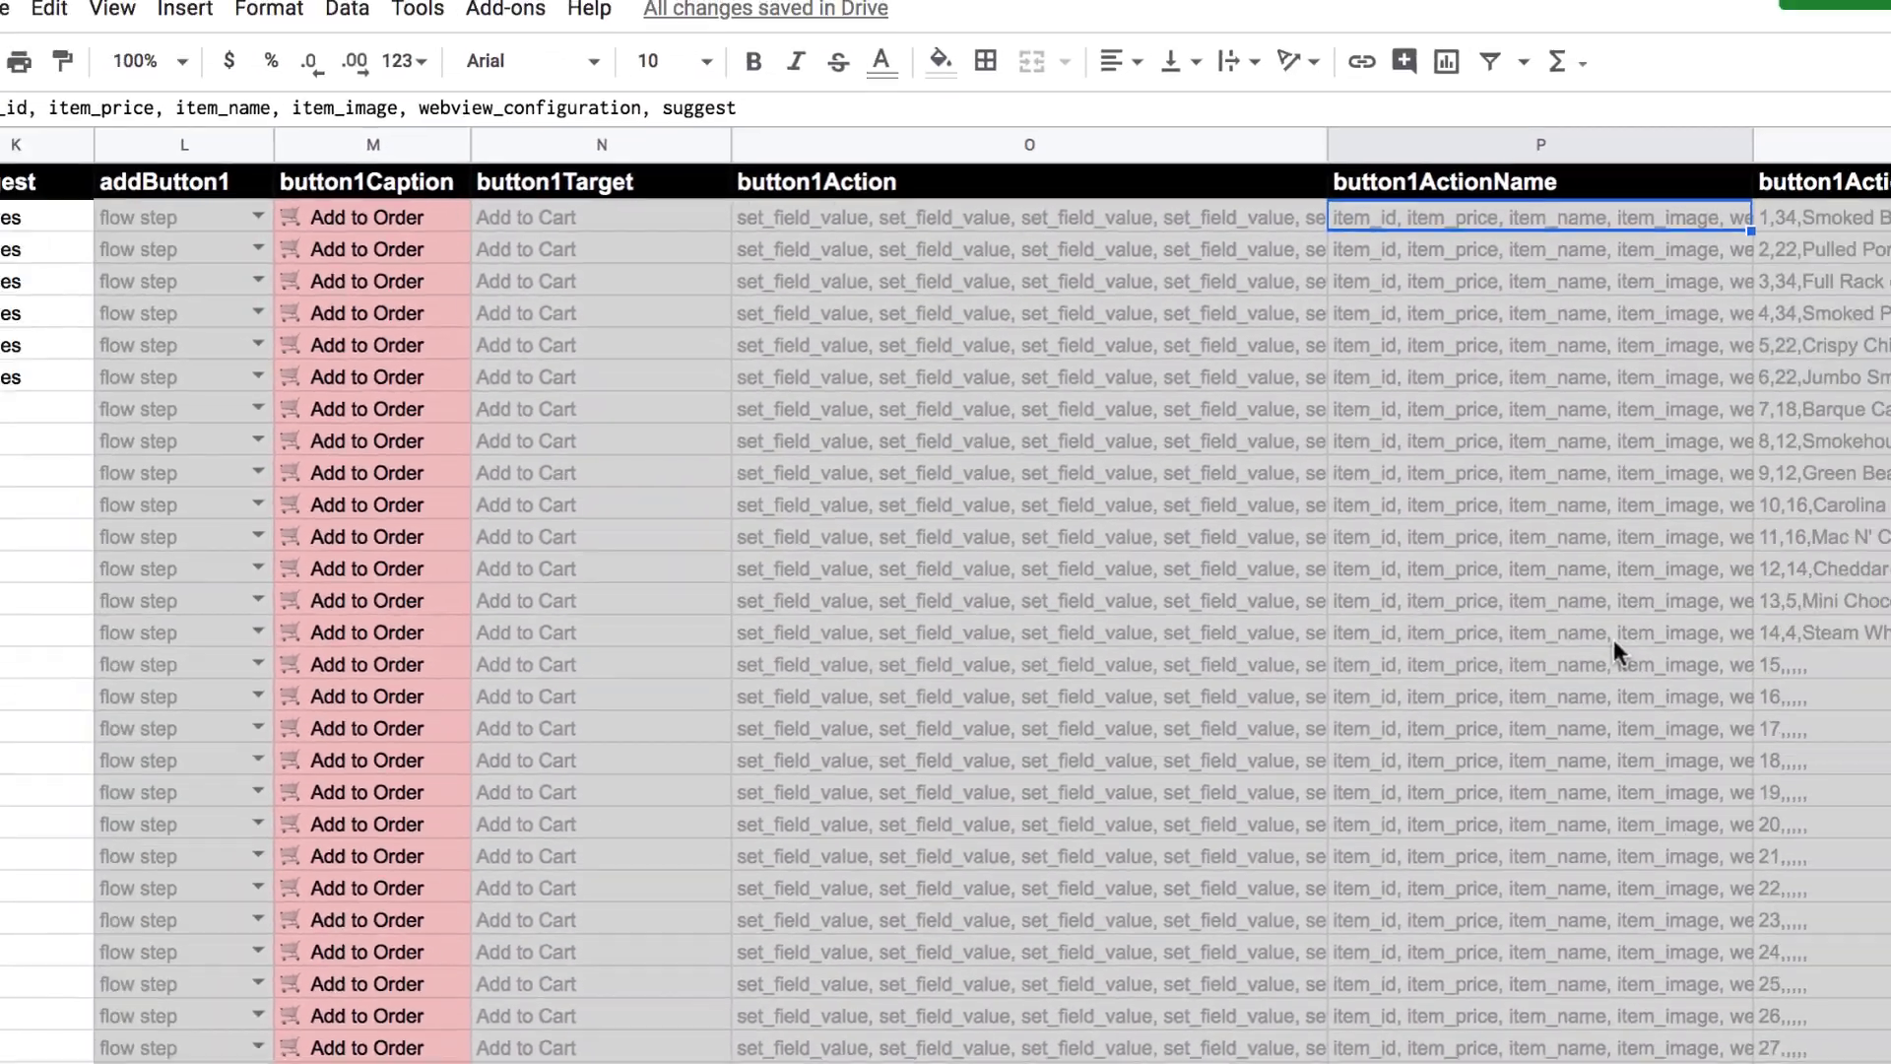
key("Right")
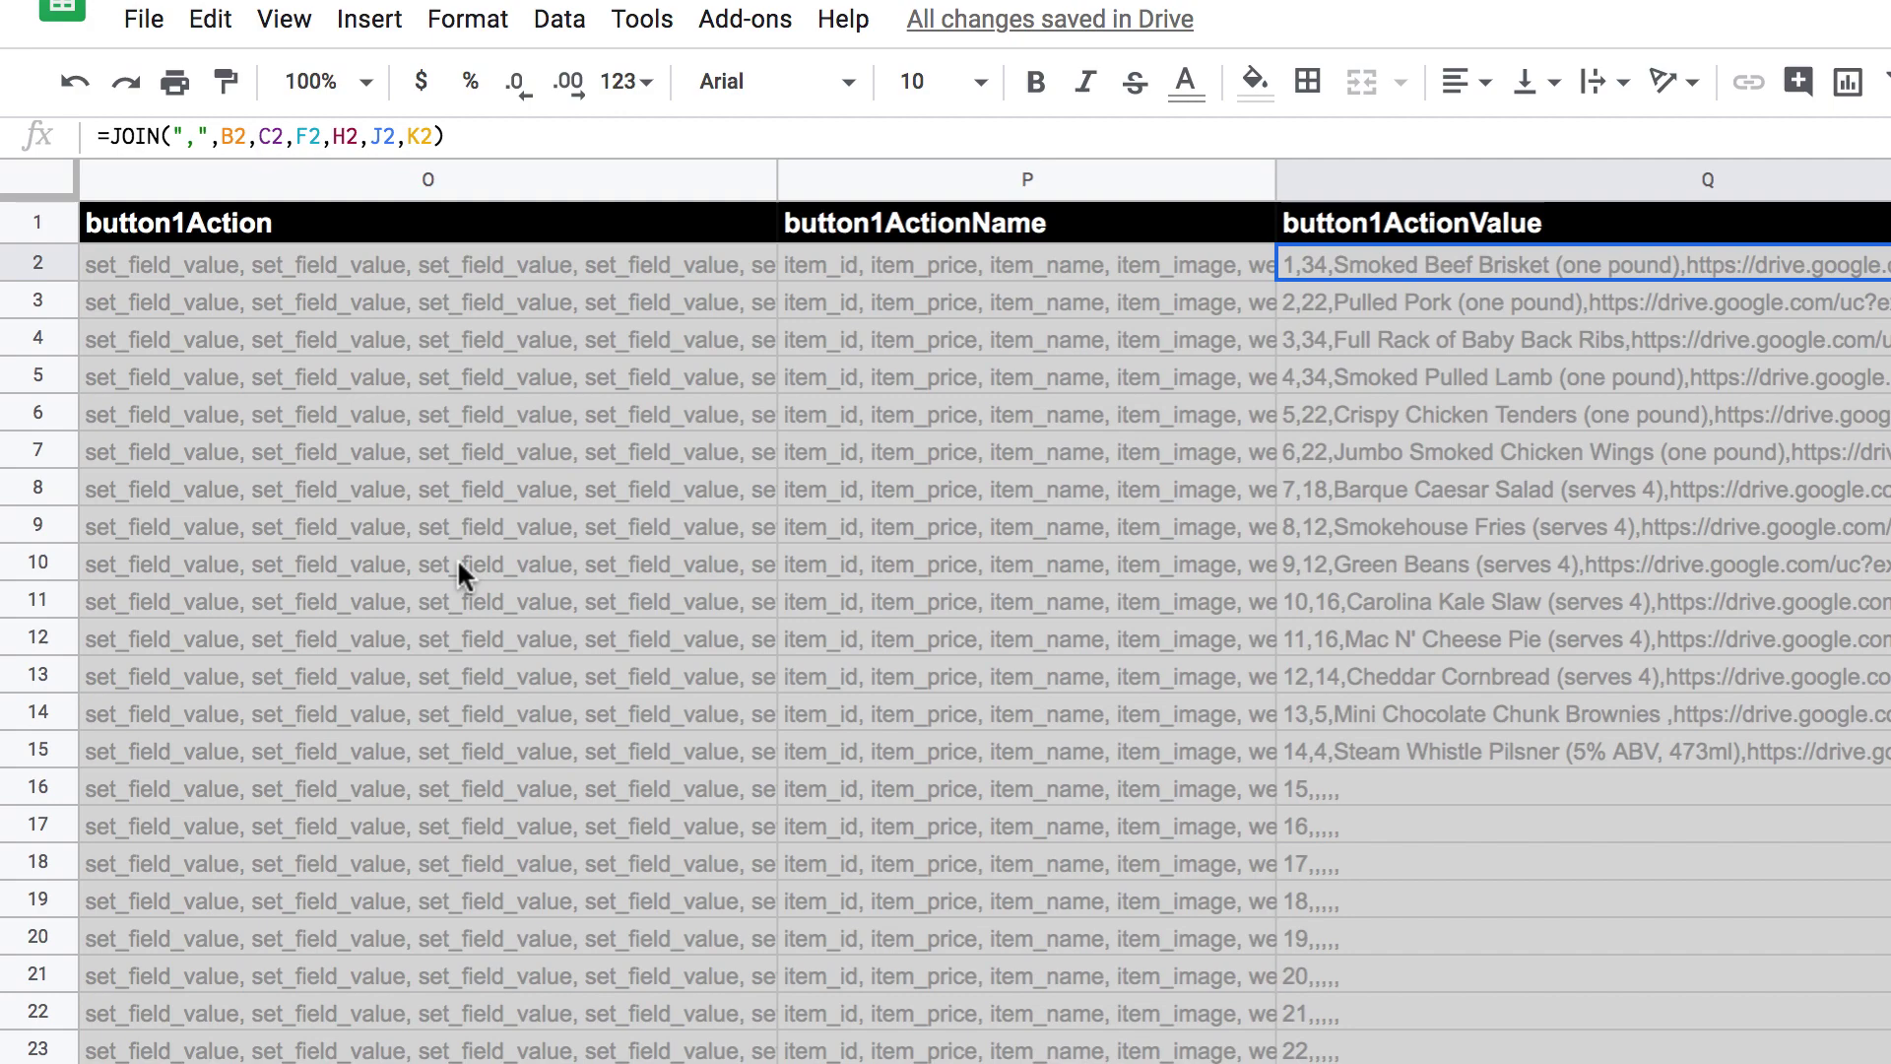
scroll(456, 557, "left", 8)
scroll(458, 558, "left", 3)
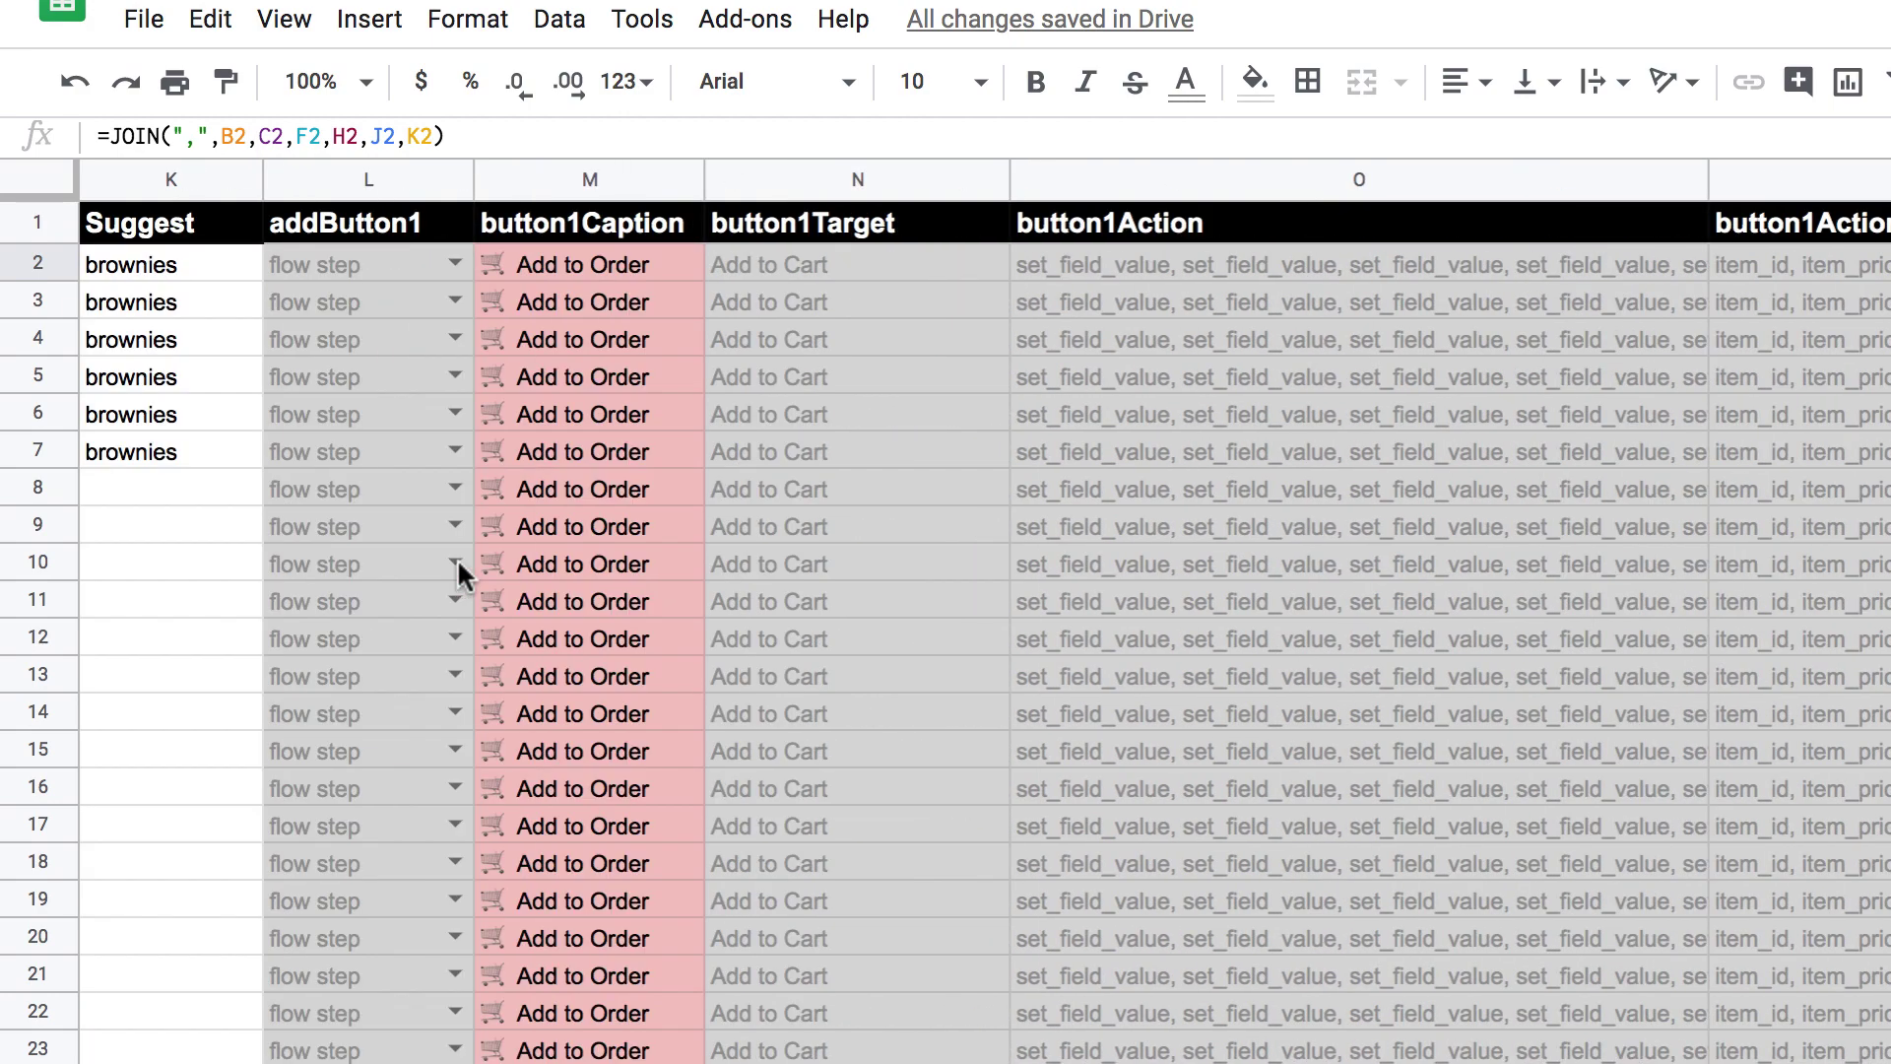
left_click(172, 264)
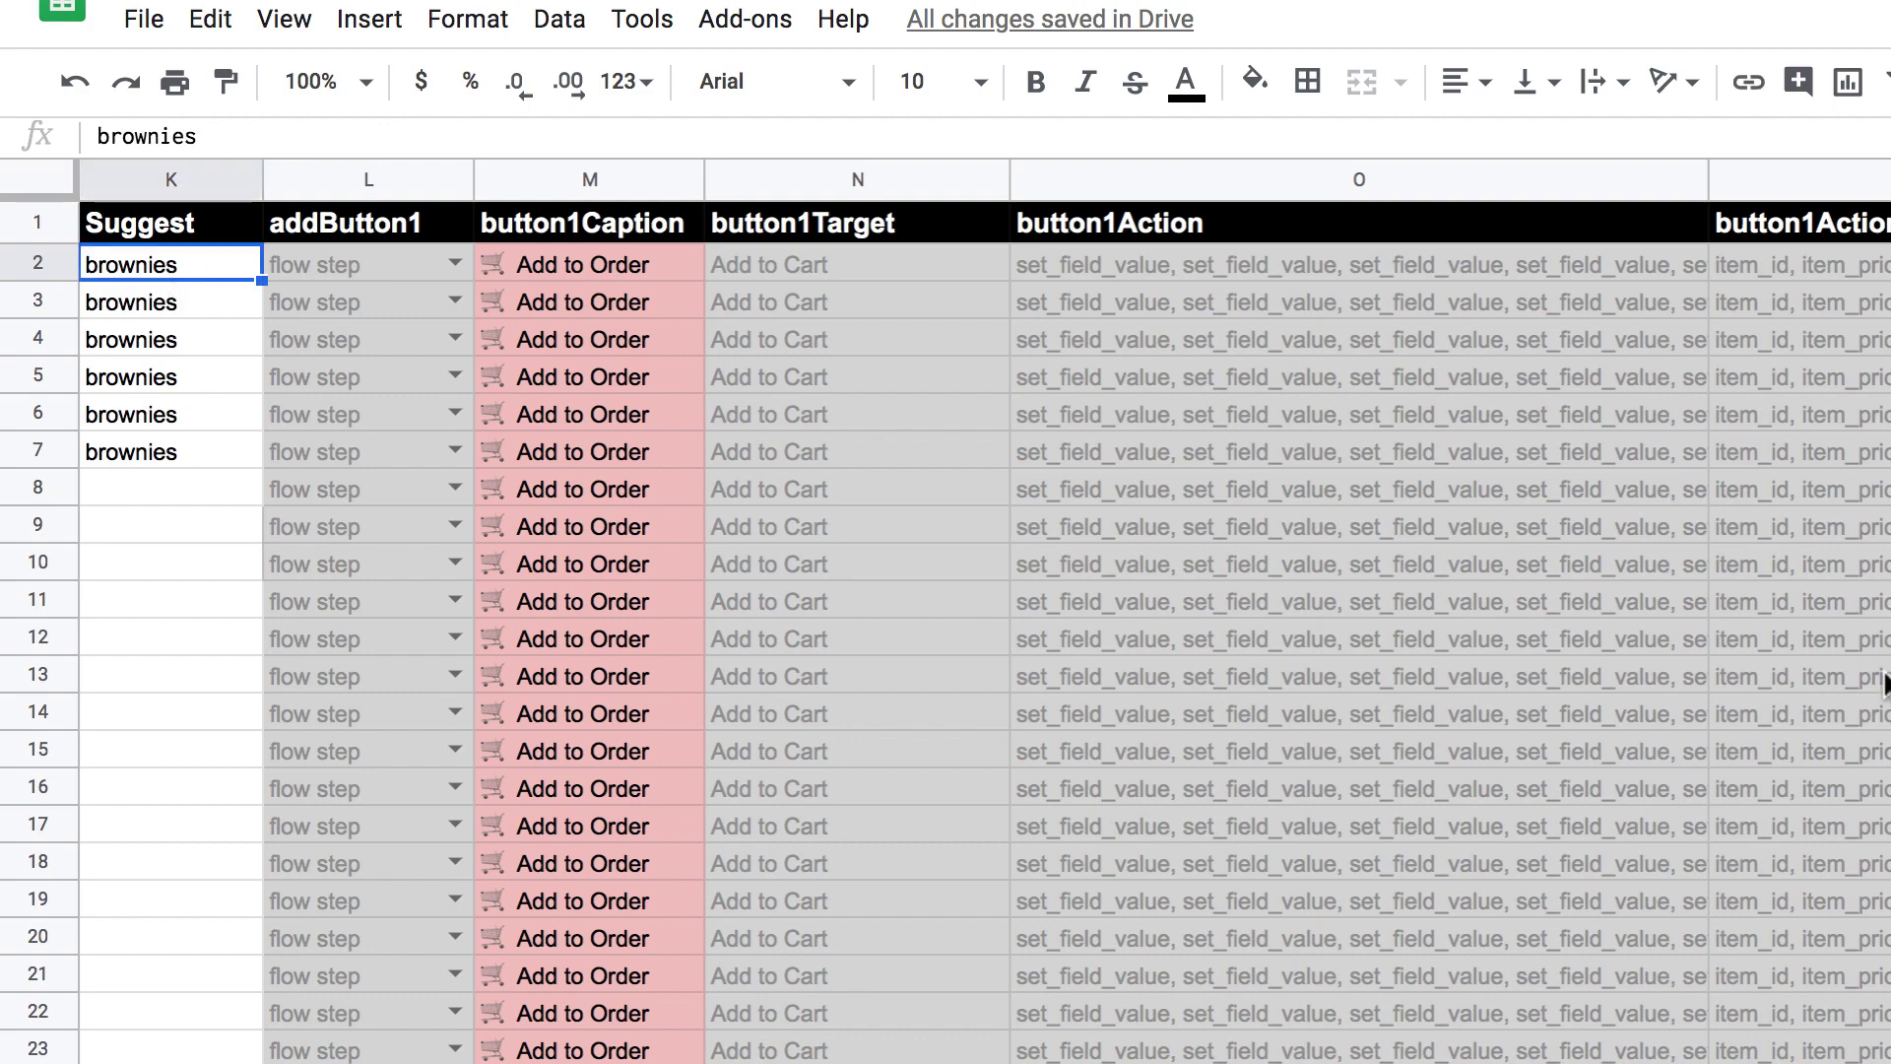
Review the JOIN formula in Q2, the field names in P2 and the set_field_value actions in O2.
scroll(1883, 680, "right", 6)
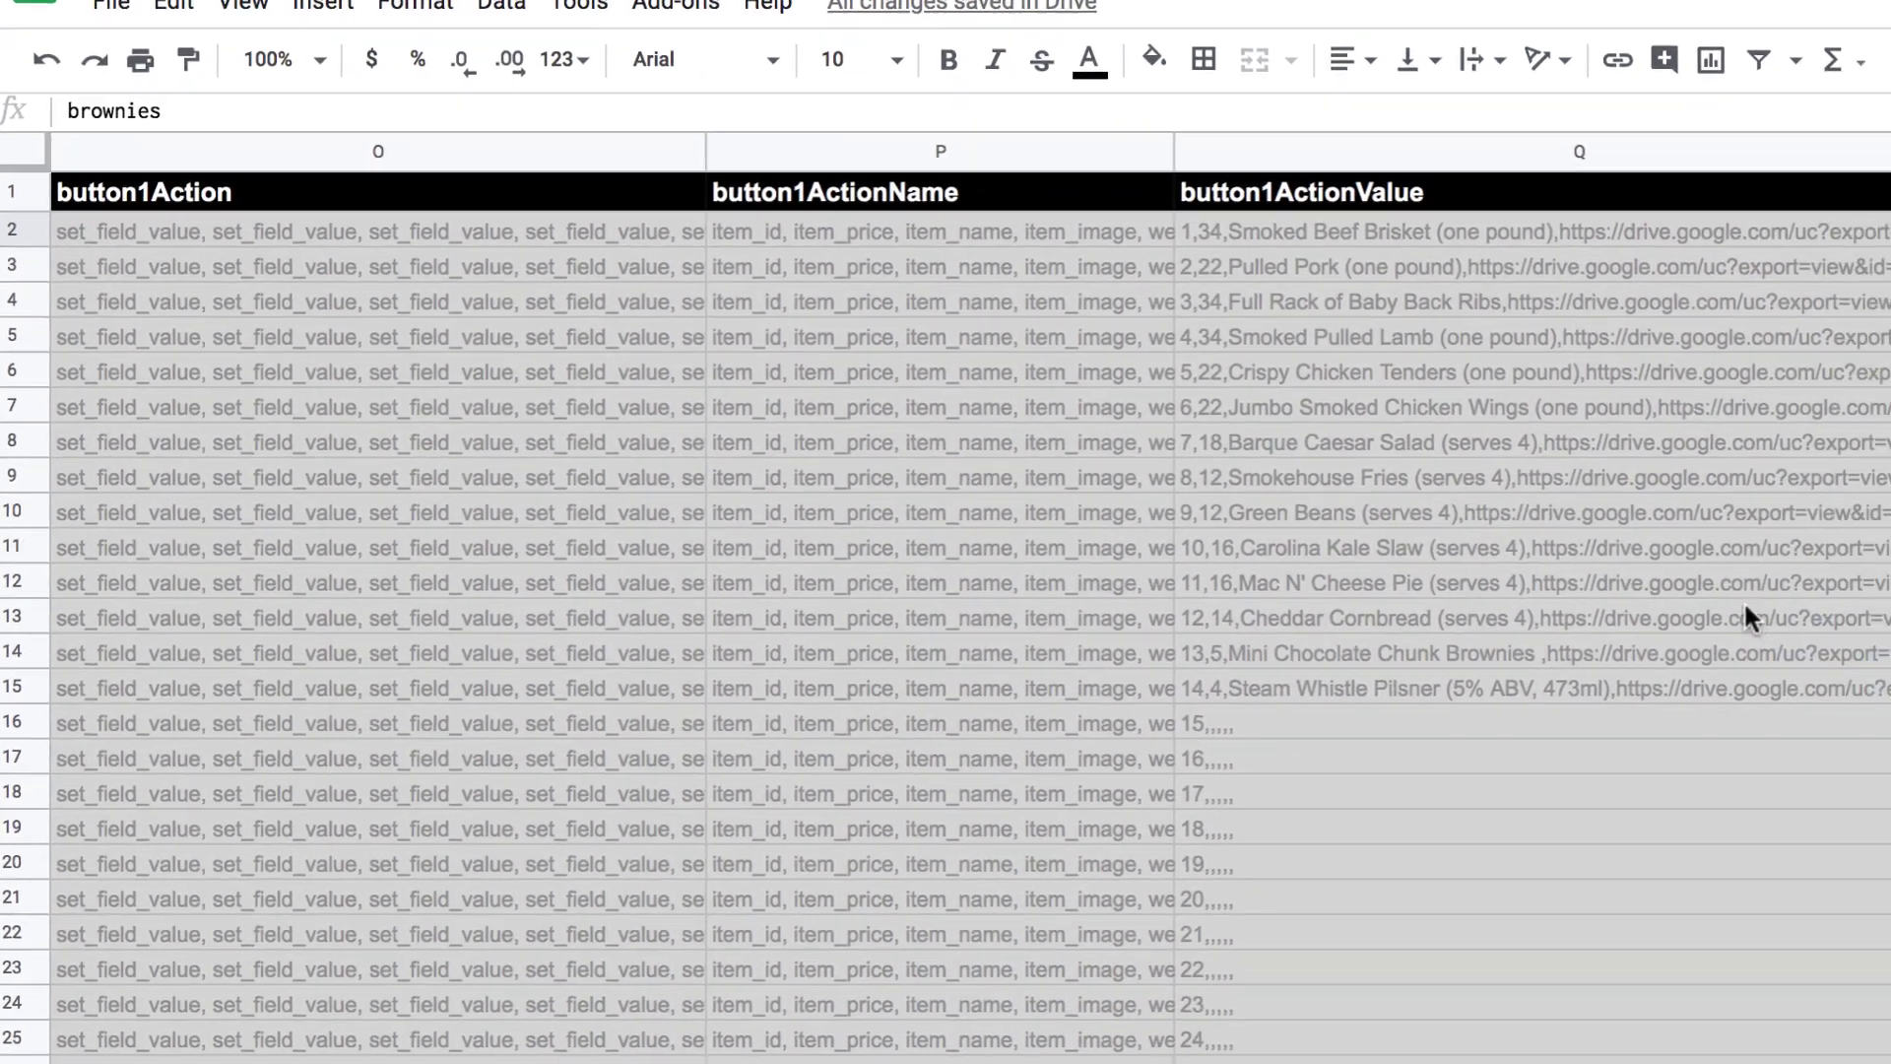
left_click(1679, 221)
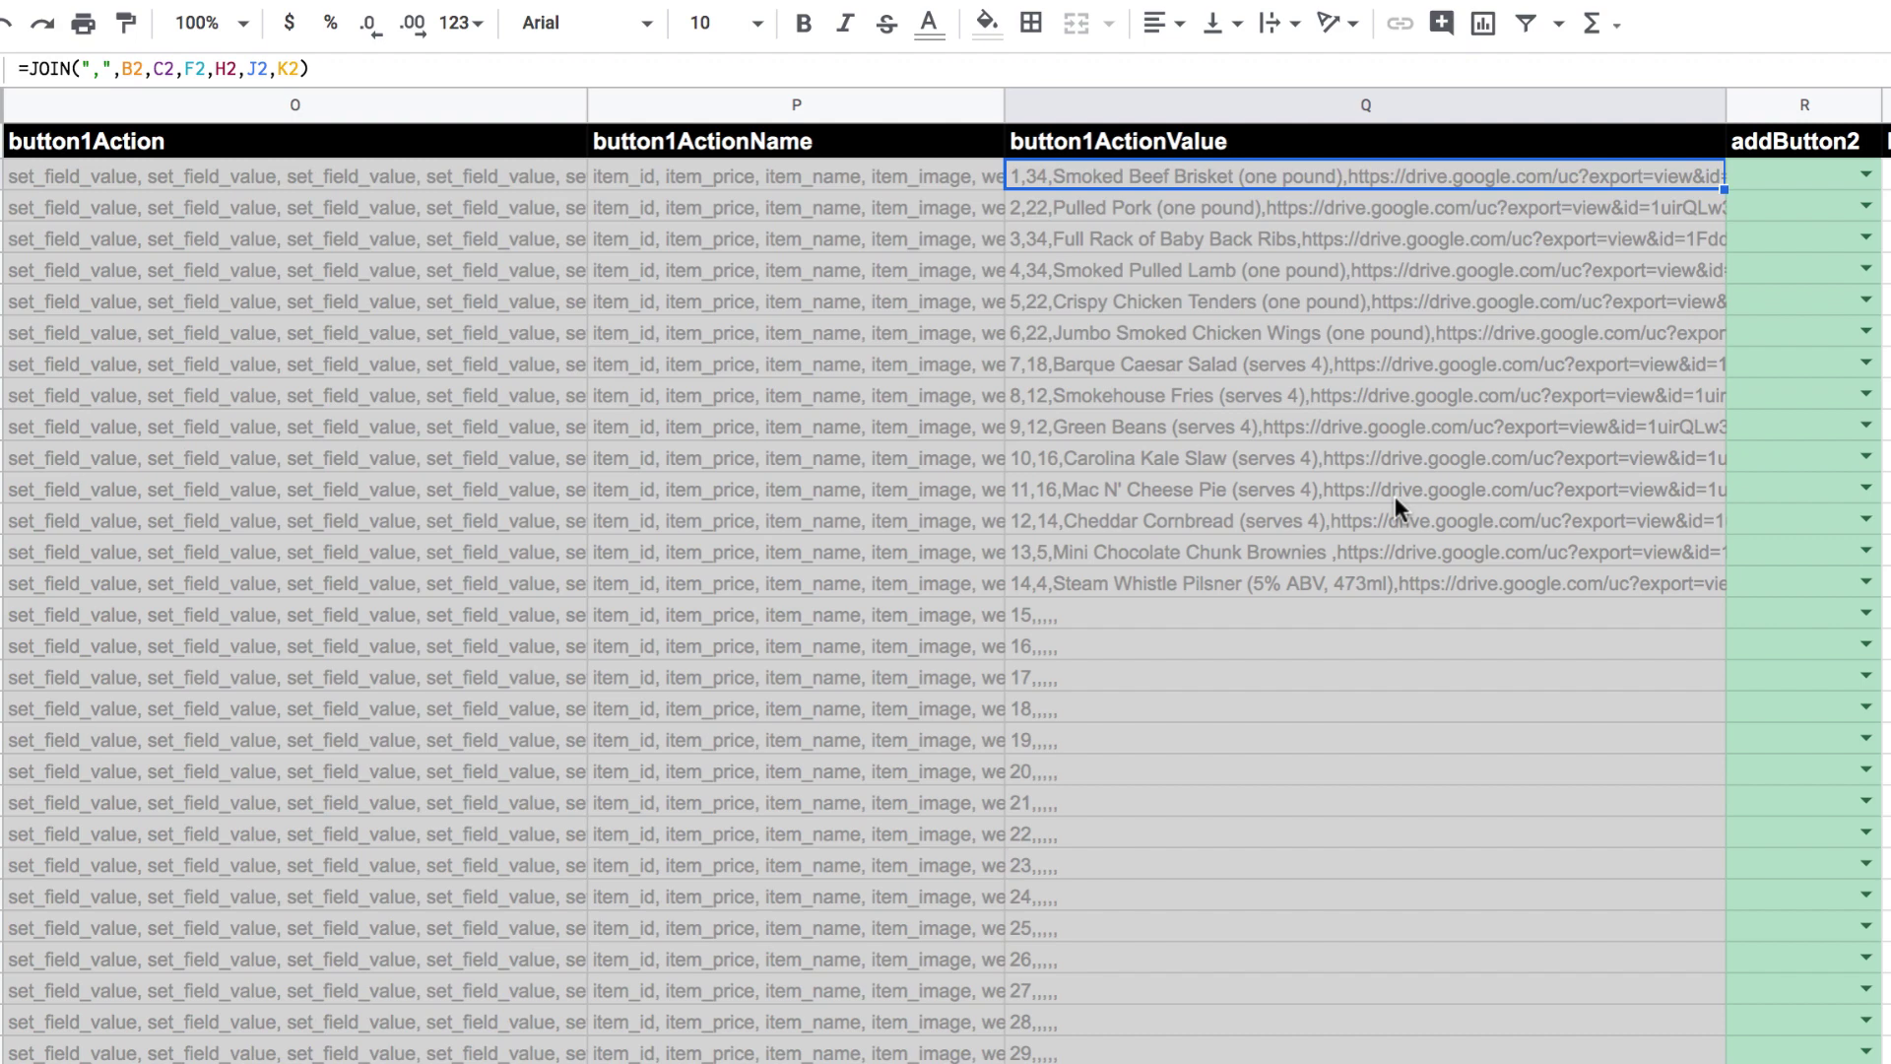
left_click(756, 173)
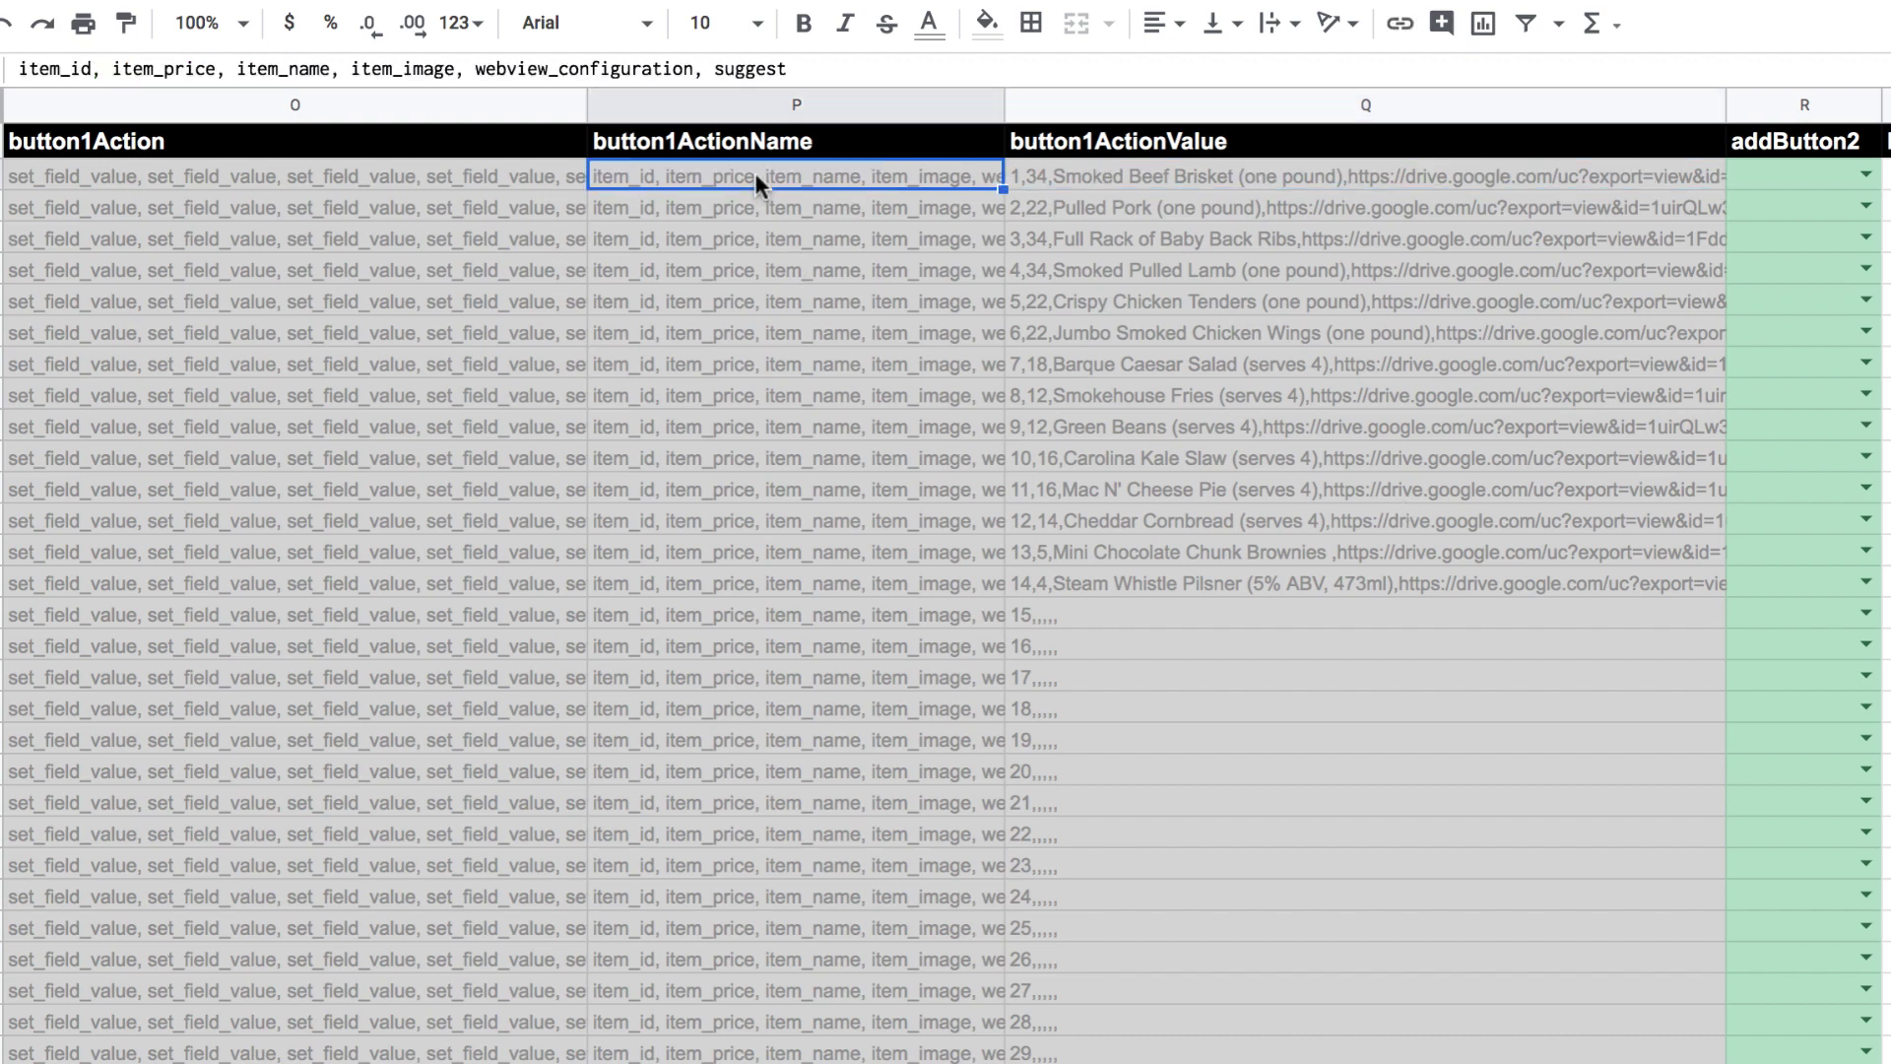
left_click(383, 176)
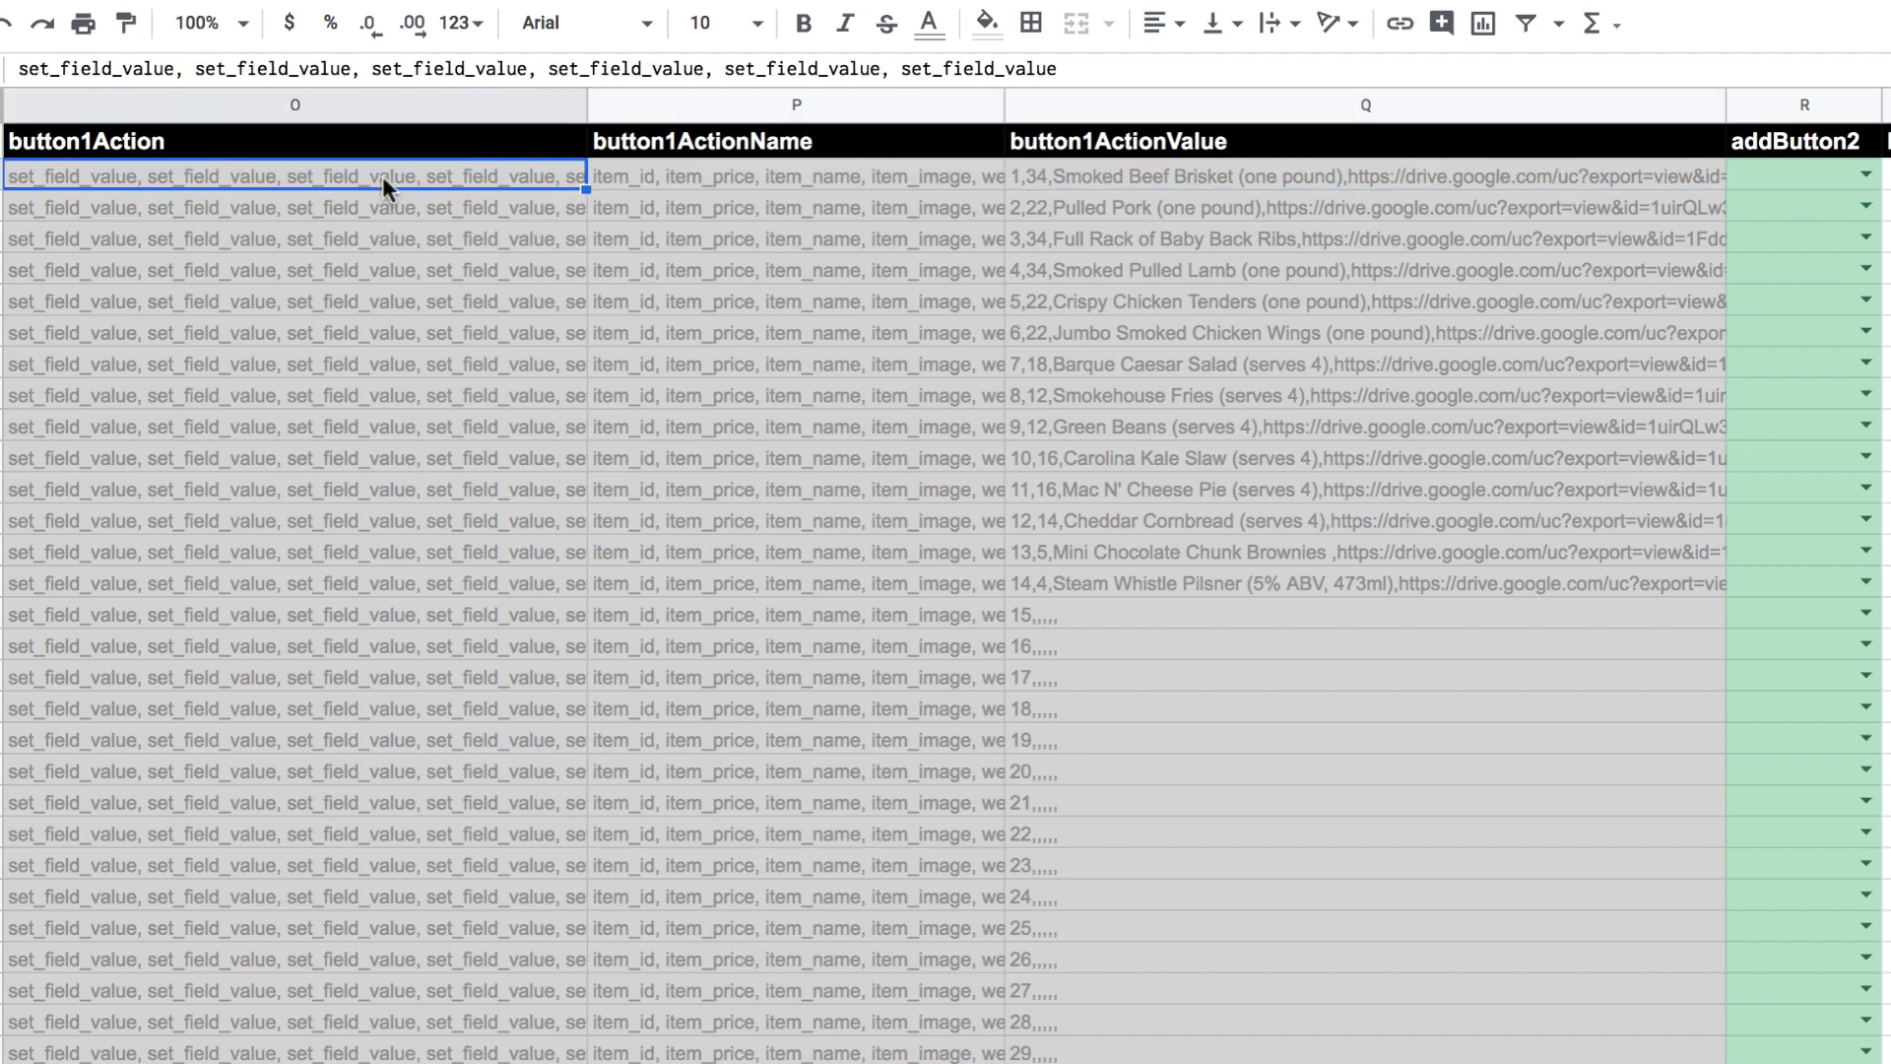
Fill the P2 field list, now ending in ', suggest', down column P through row 15.
left_click(743, 173)
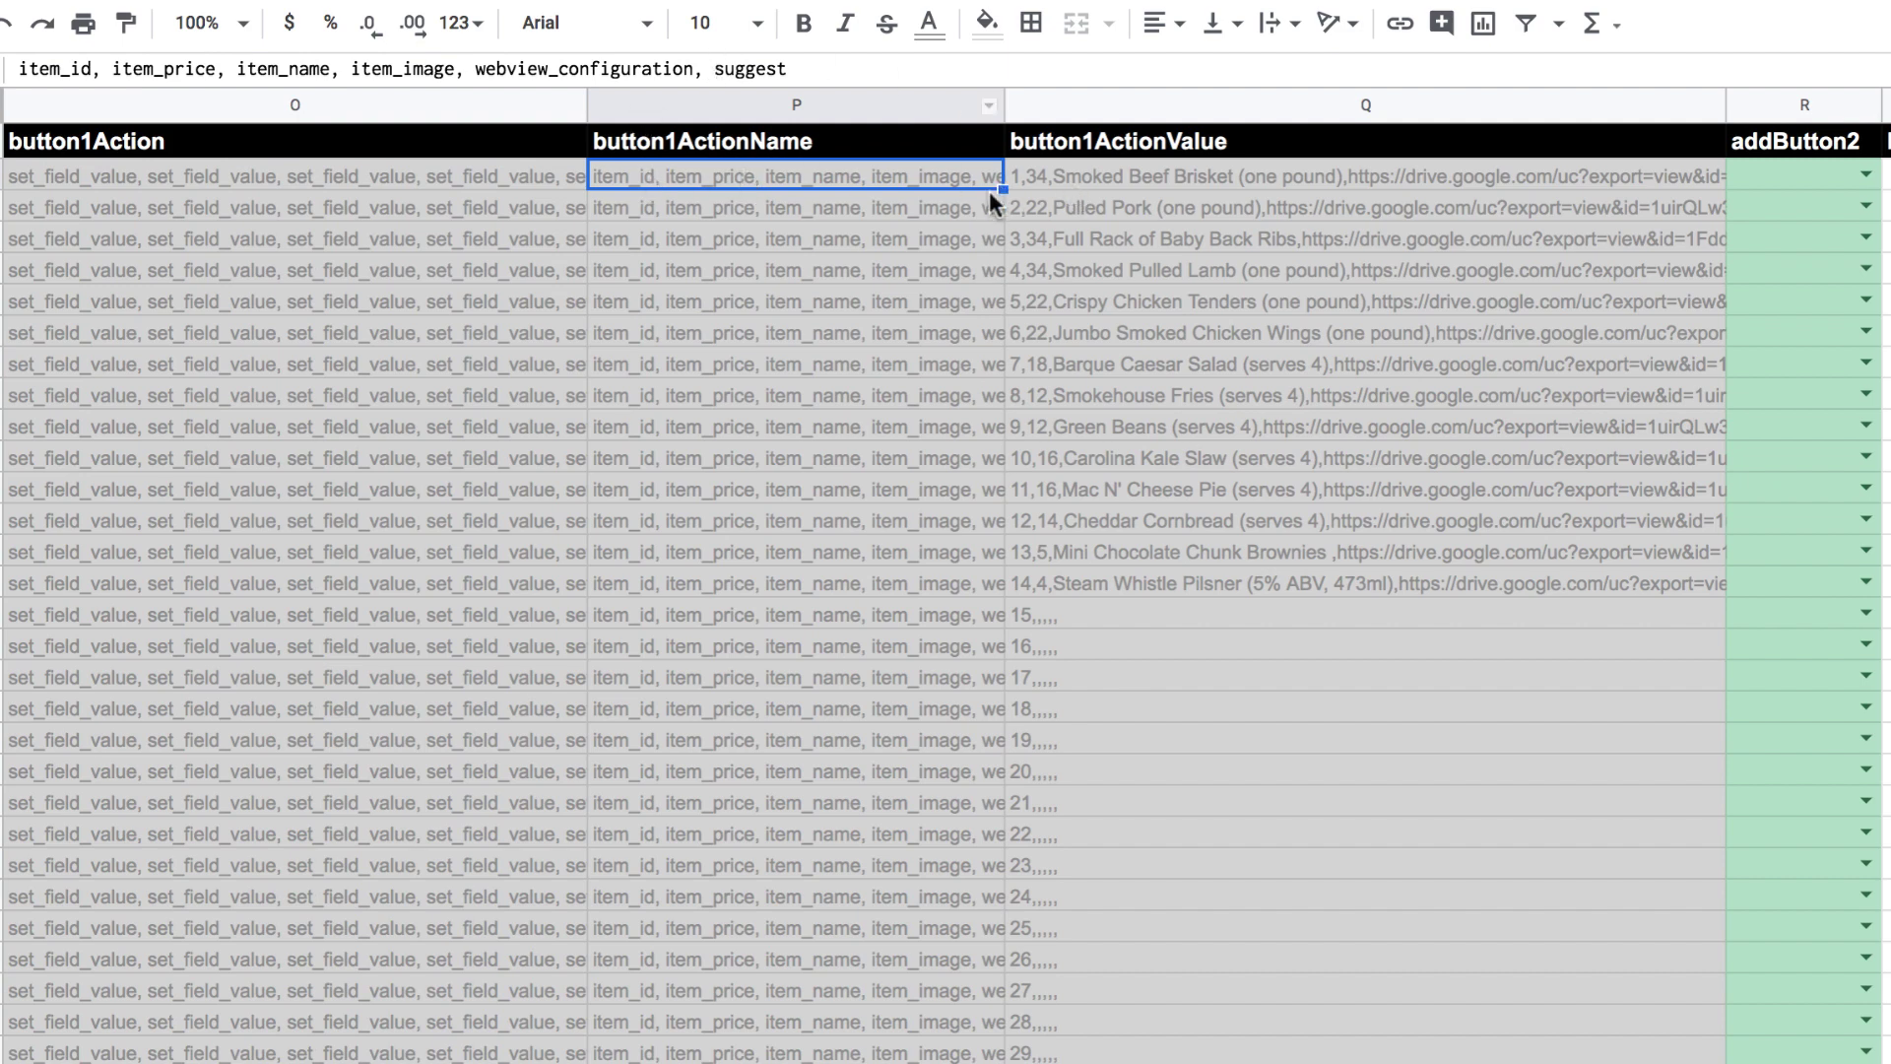
left_click_drag(1004, 189, 992, 594)
left_click(936, 806)
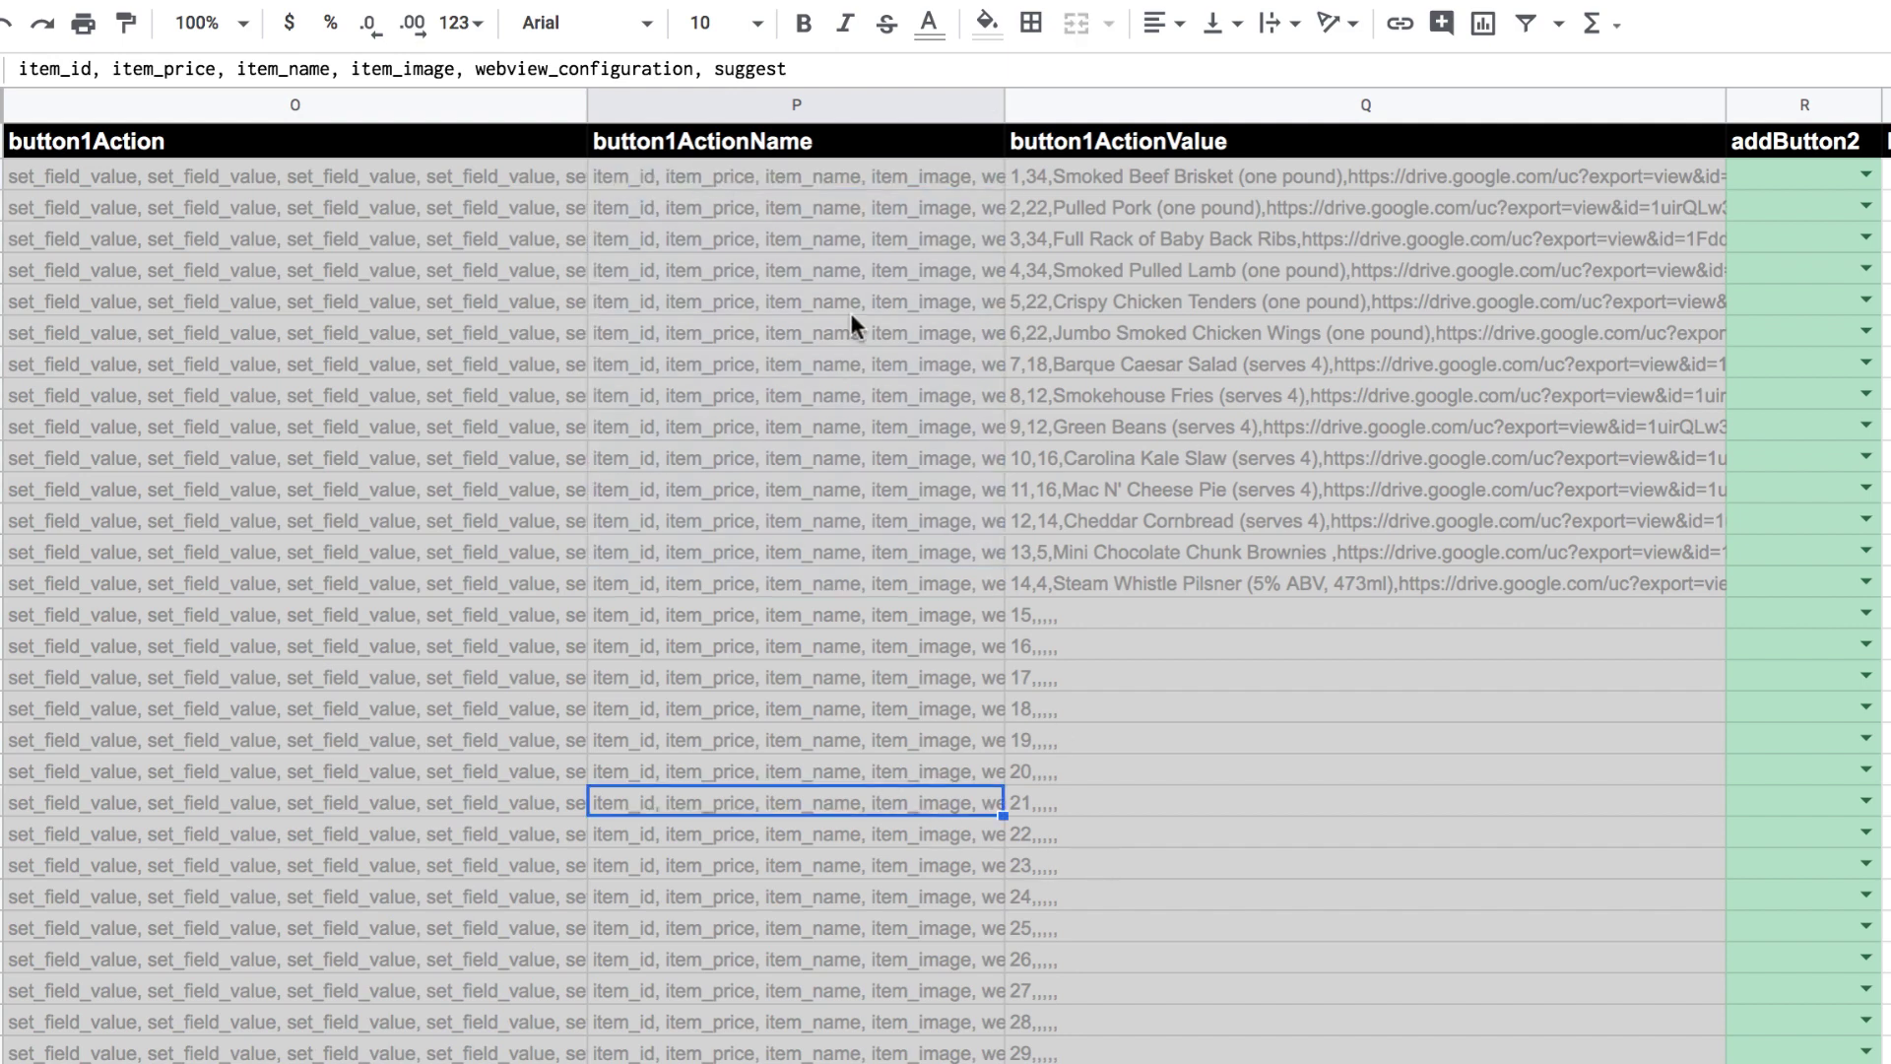
left_click(807, 167)
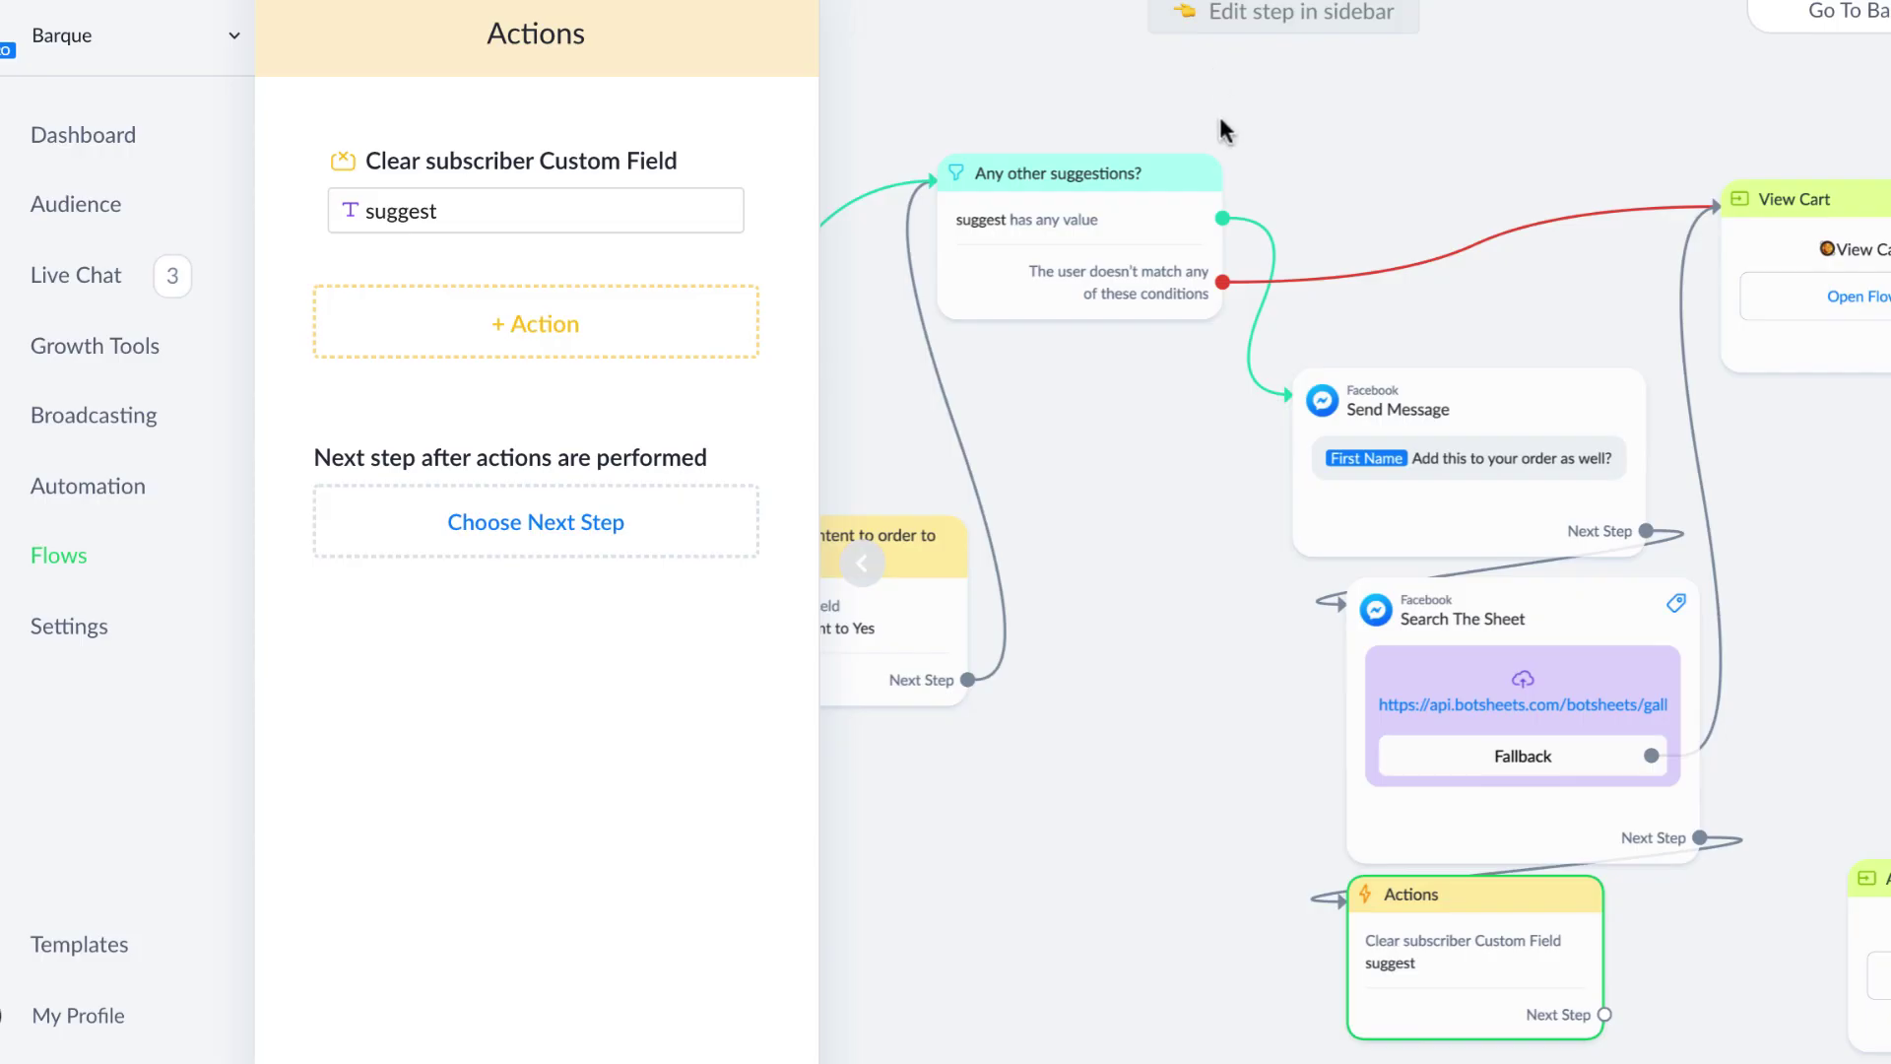
Close the Actions editor and pan the flow to the intent and suggestion condition steps.
left_click(1221, 130)
scroll(613, 684, "down", 2)
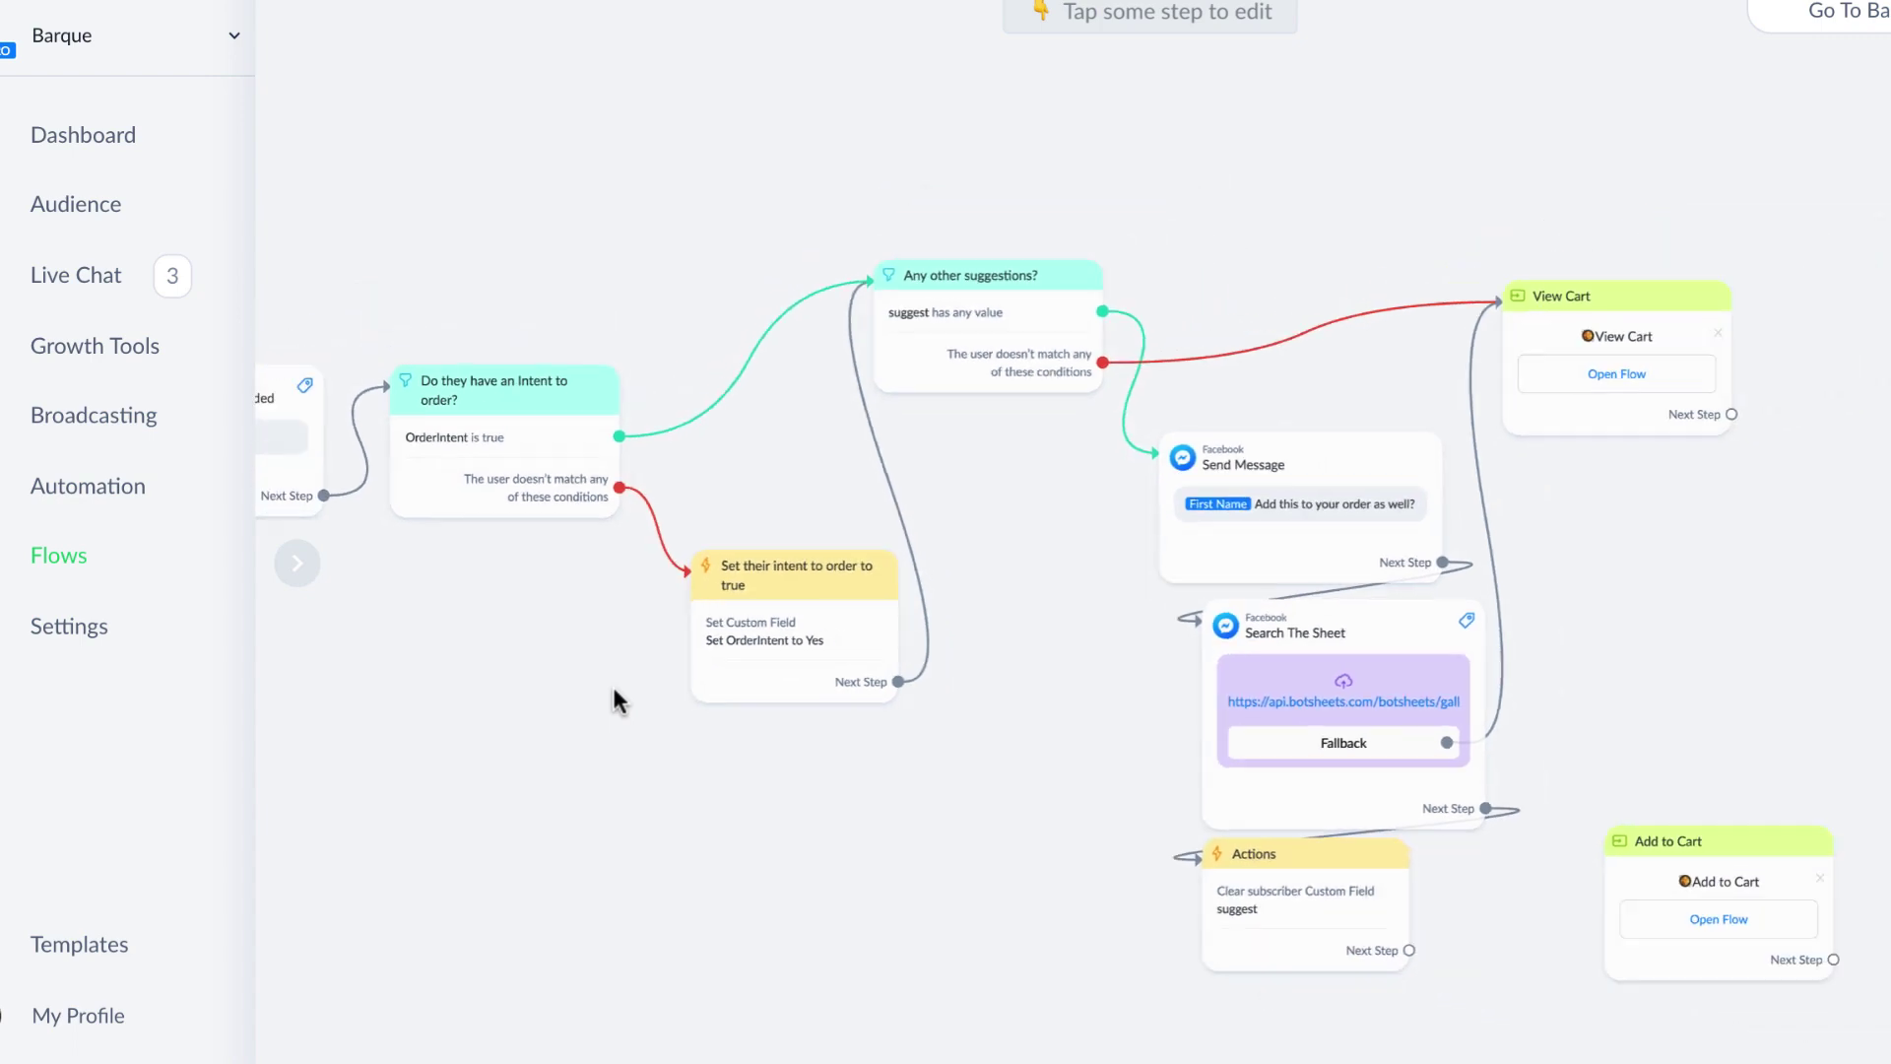
left_click_drag(680, 729, 1438, 724)
scroll(984, 749, "down", 1)
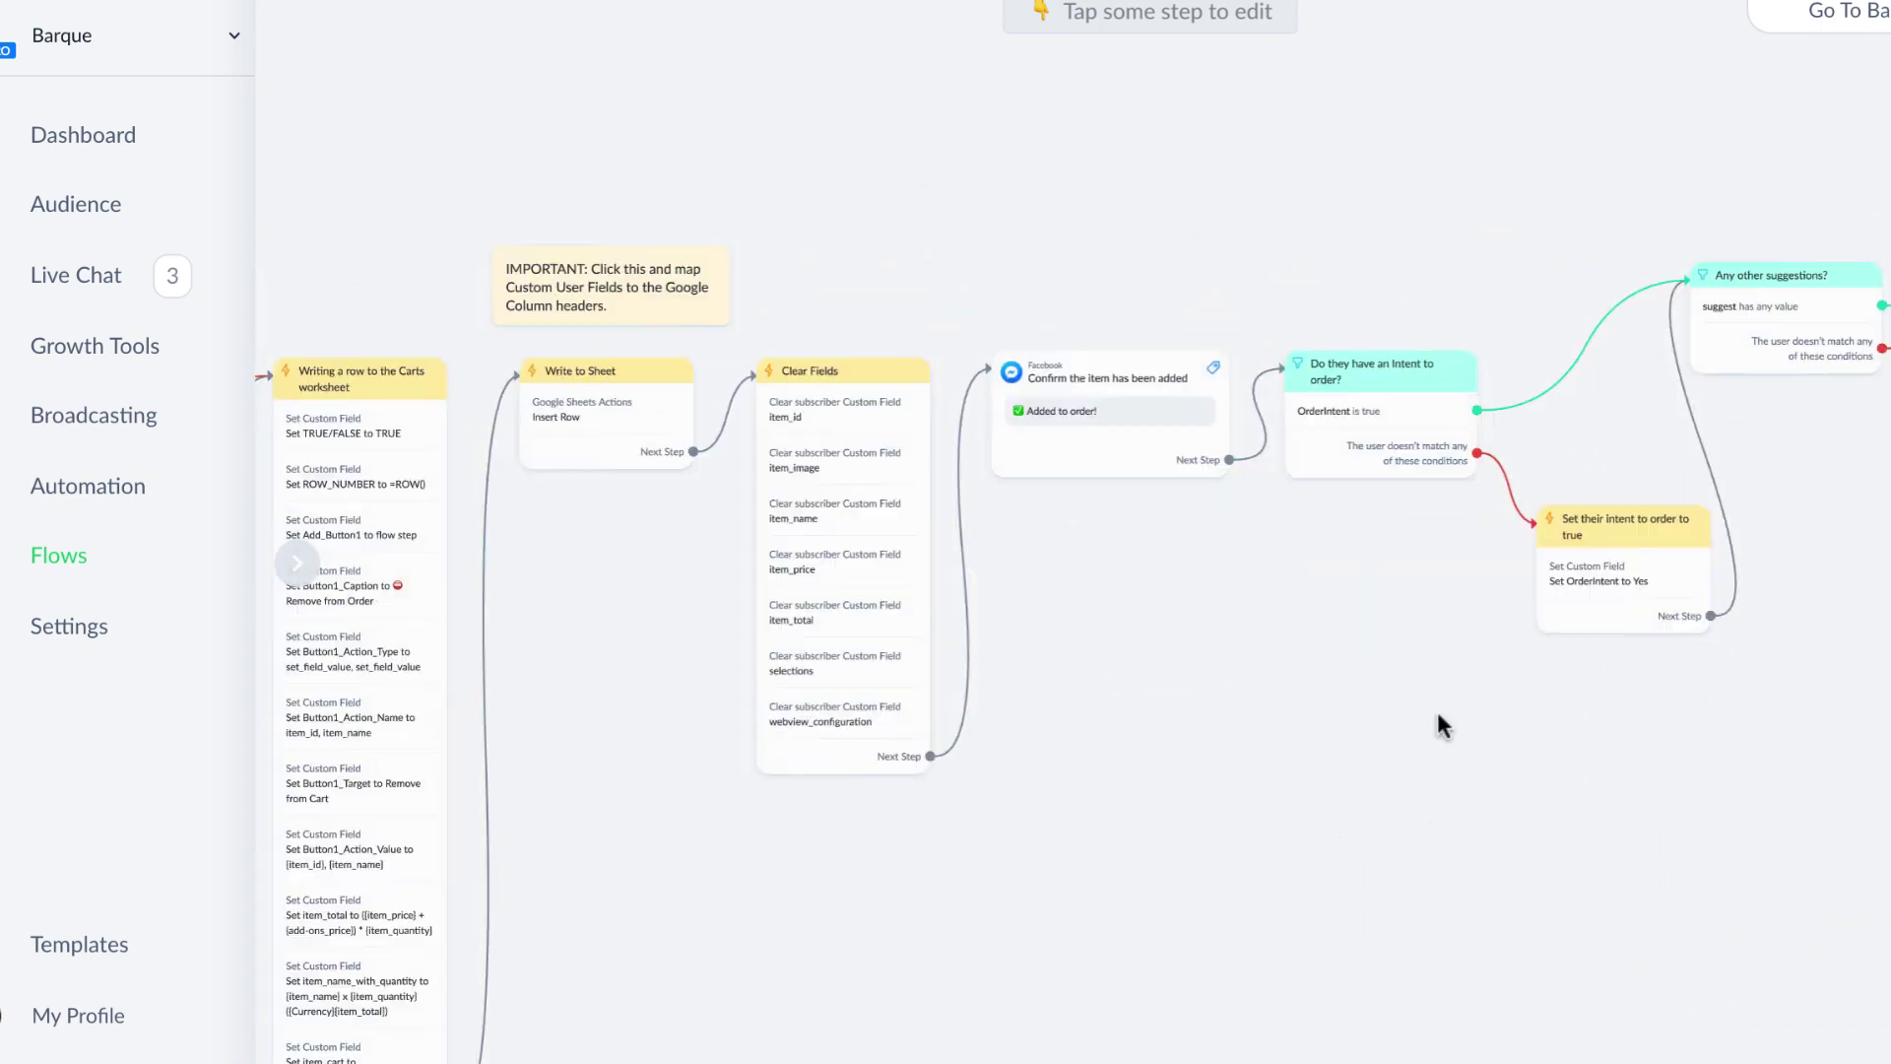
scroll(1372, 606, "up", 3)
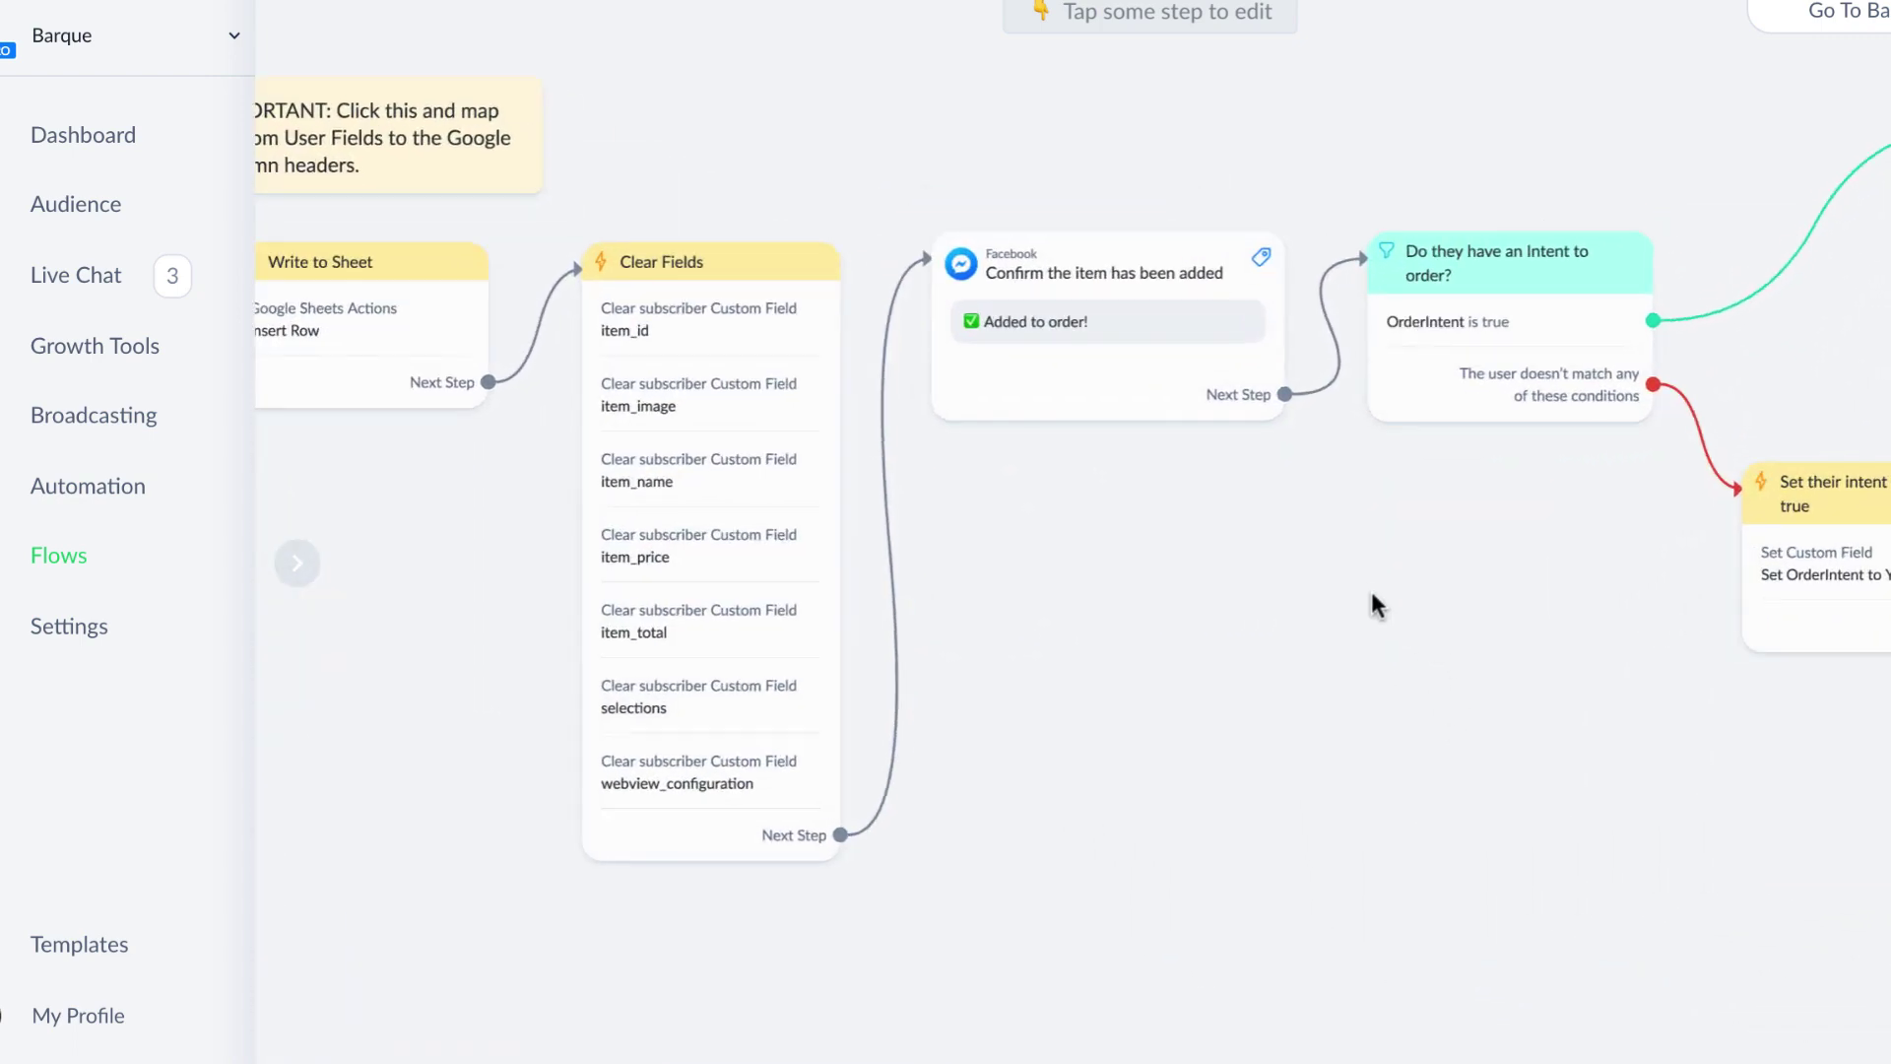
left_click_drag(1395, 604, 826, 633)
scroll(846, 591, "up", 1)
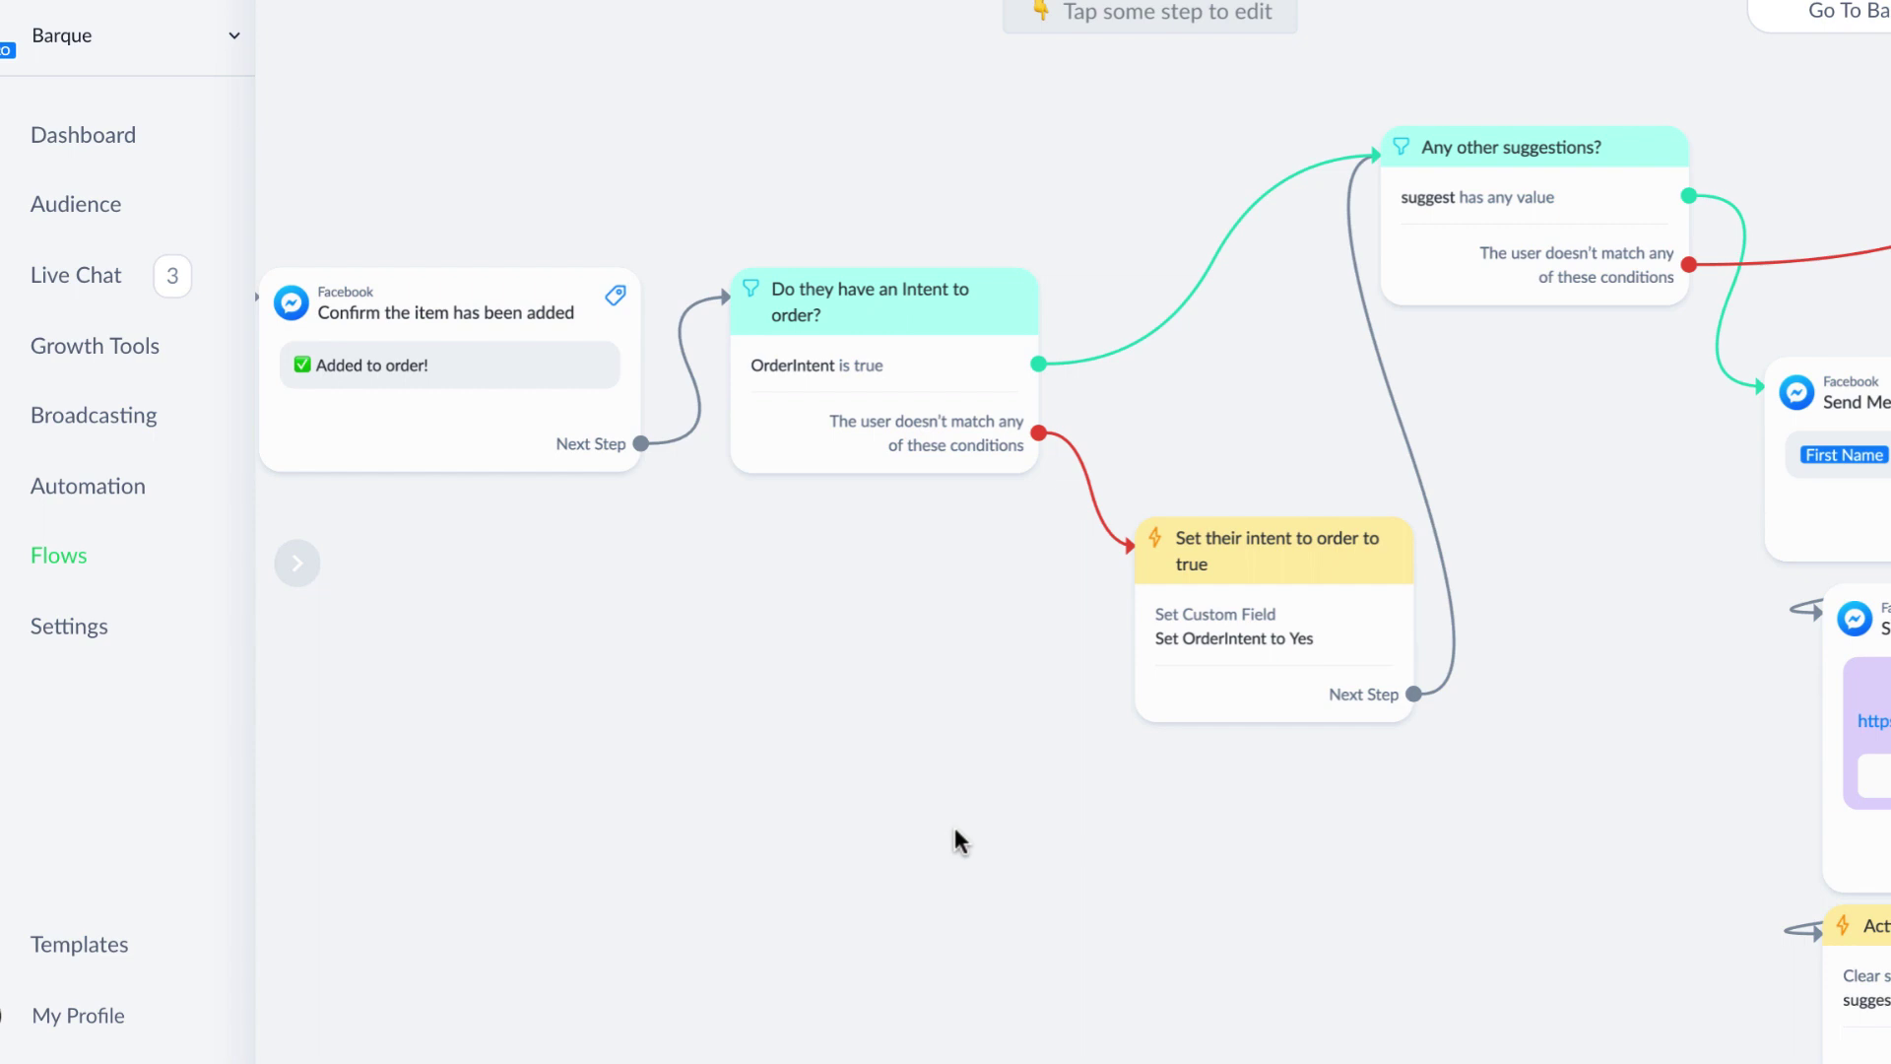
Pan to the Search The Sheet step and open its External Request settings.
scroll(1222, 946, "right", 3)
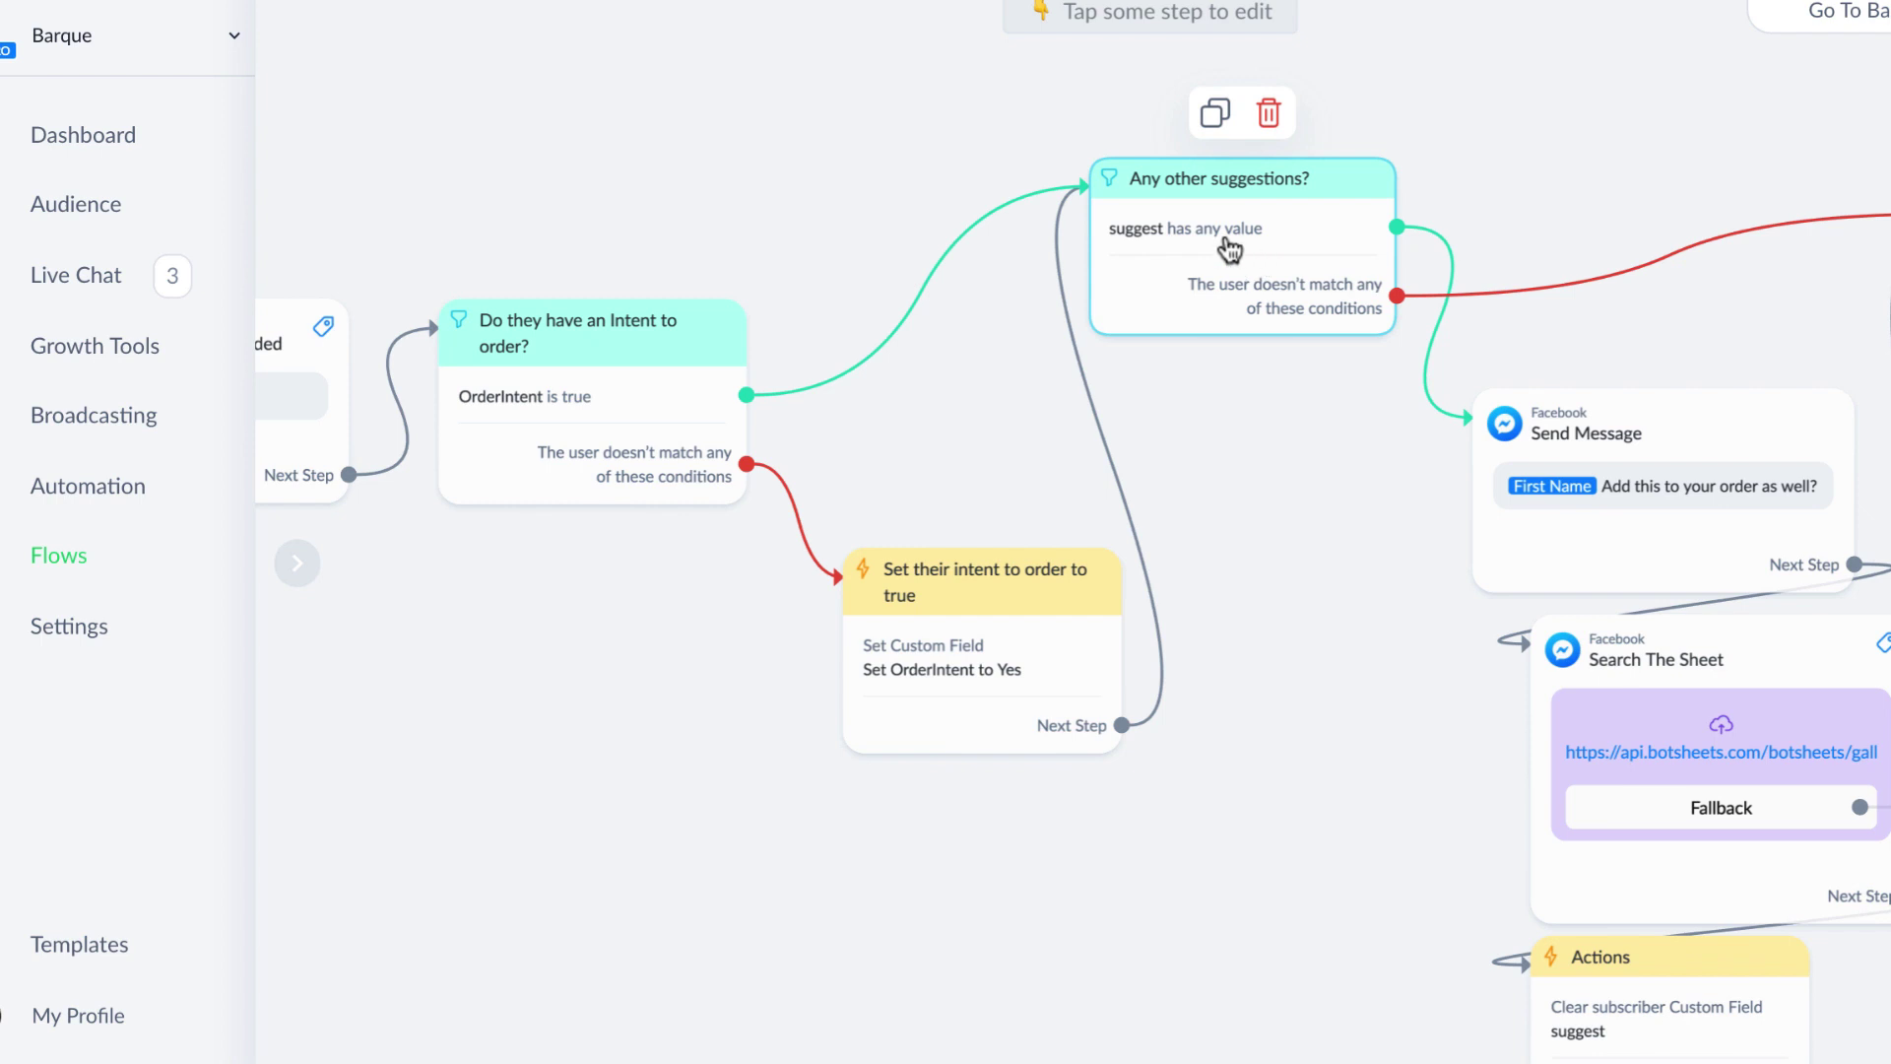
scroll(1275, 607, "up", 1)
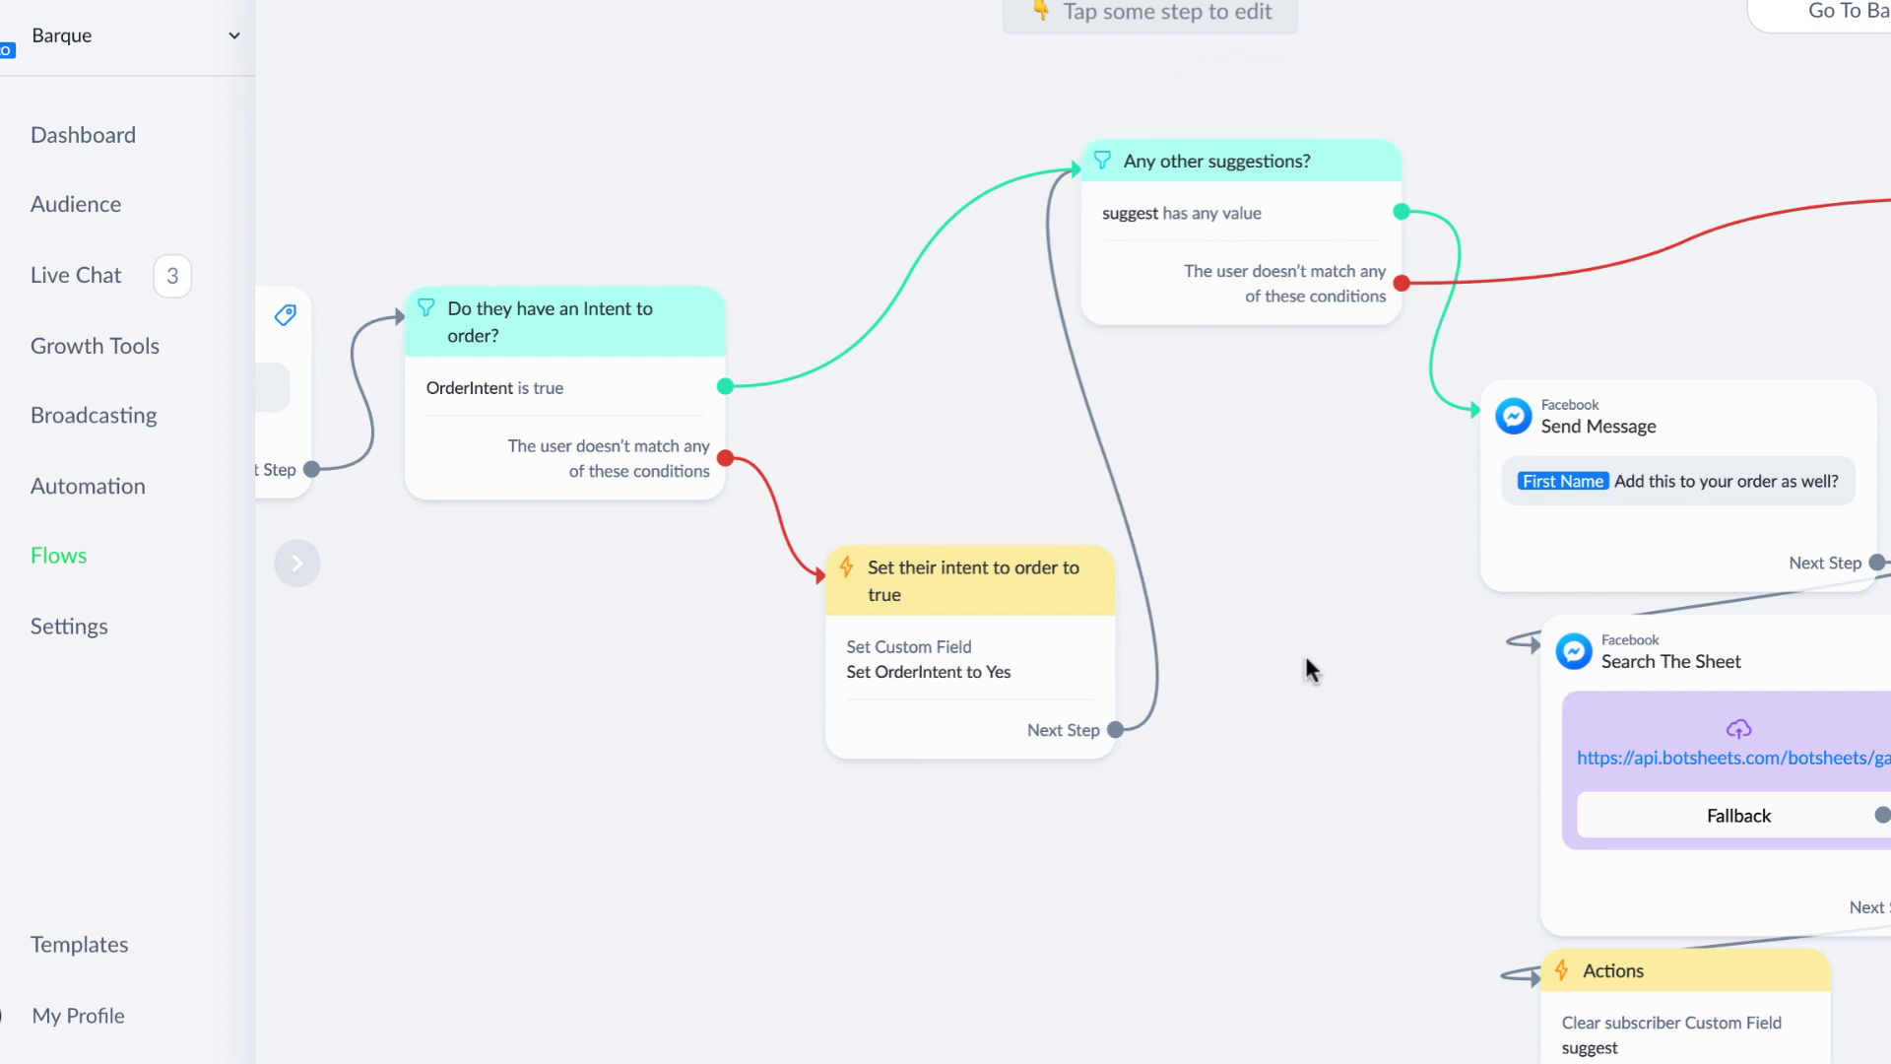
scroll(1304, 652, "down", 1)
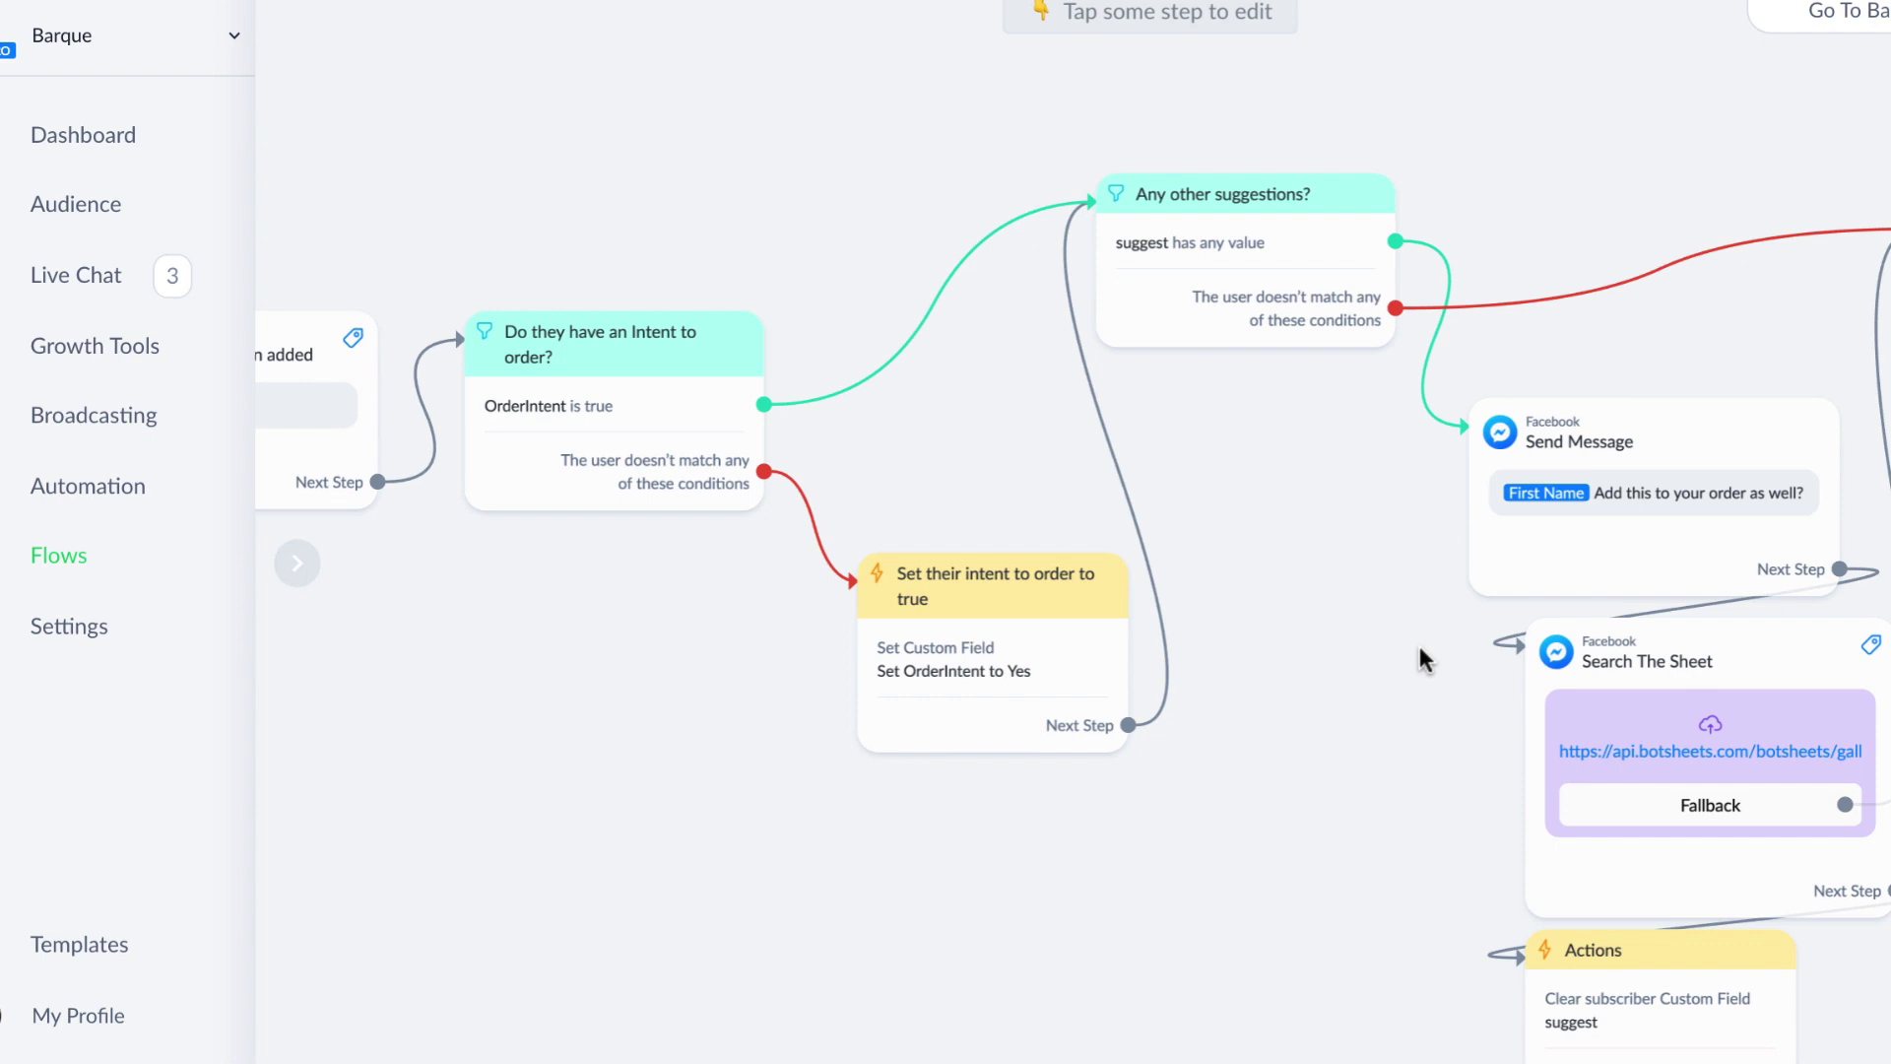
left_click_drag(1418, 643, 1167, 661)
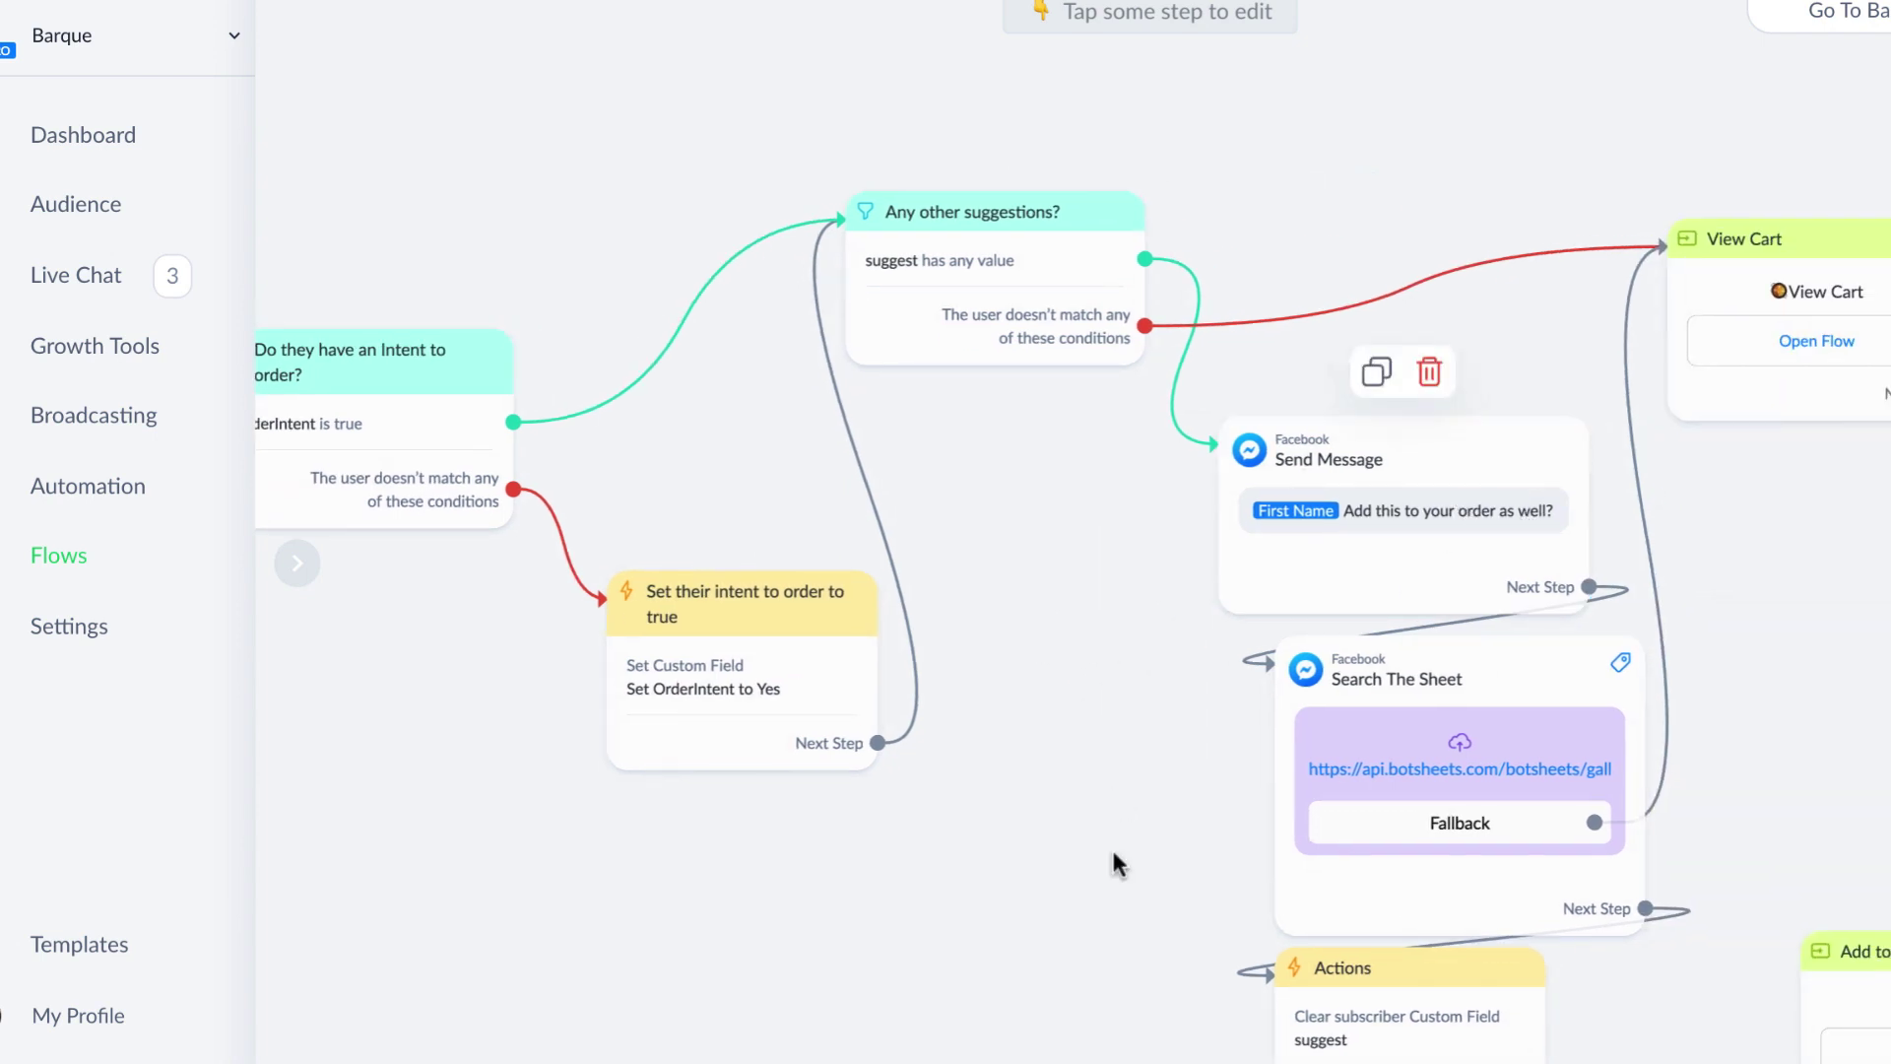
scroll(1233, 499, "down", 3)
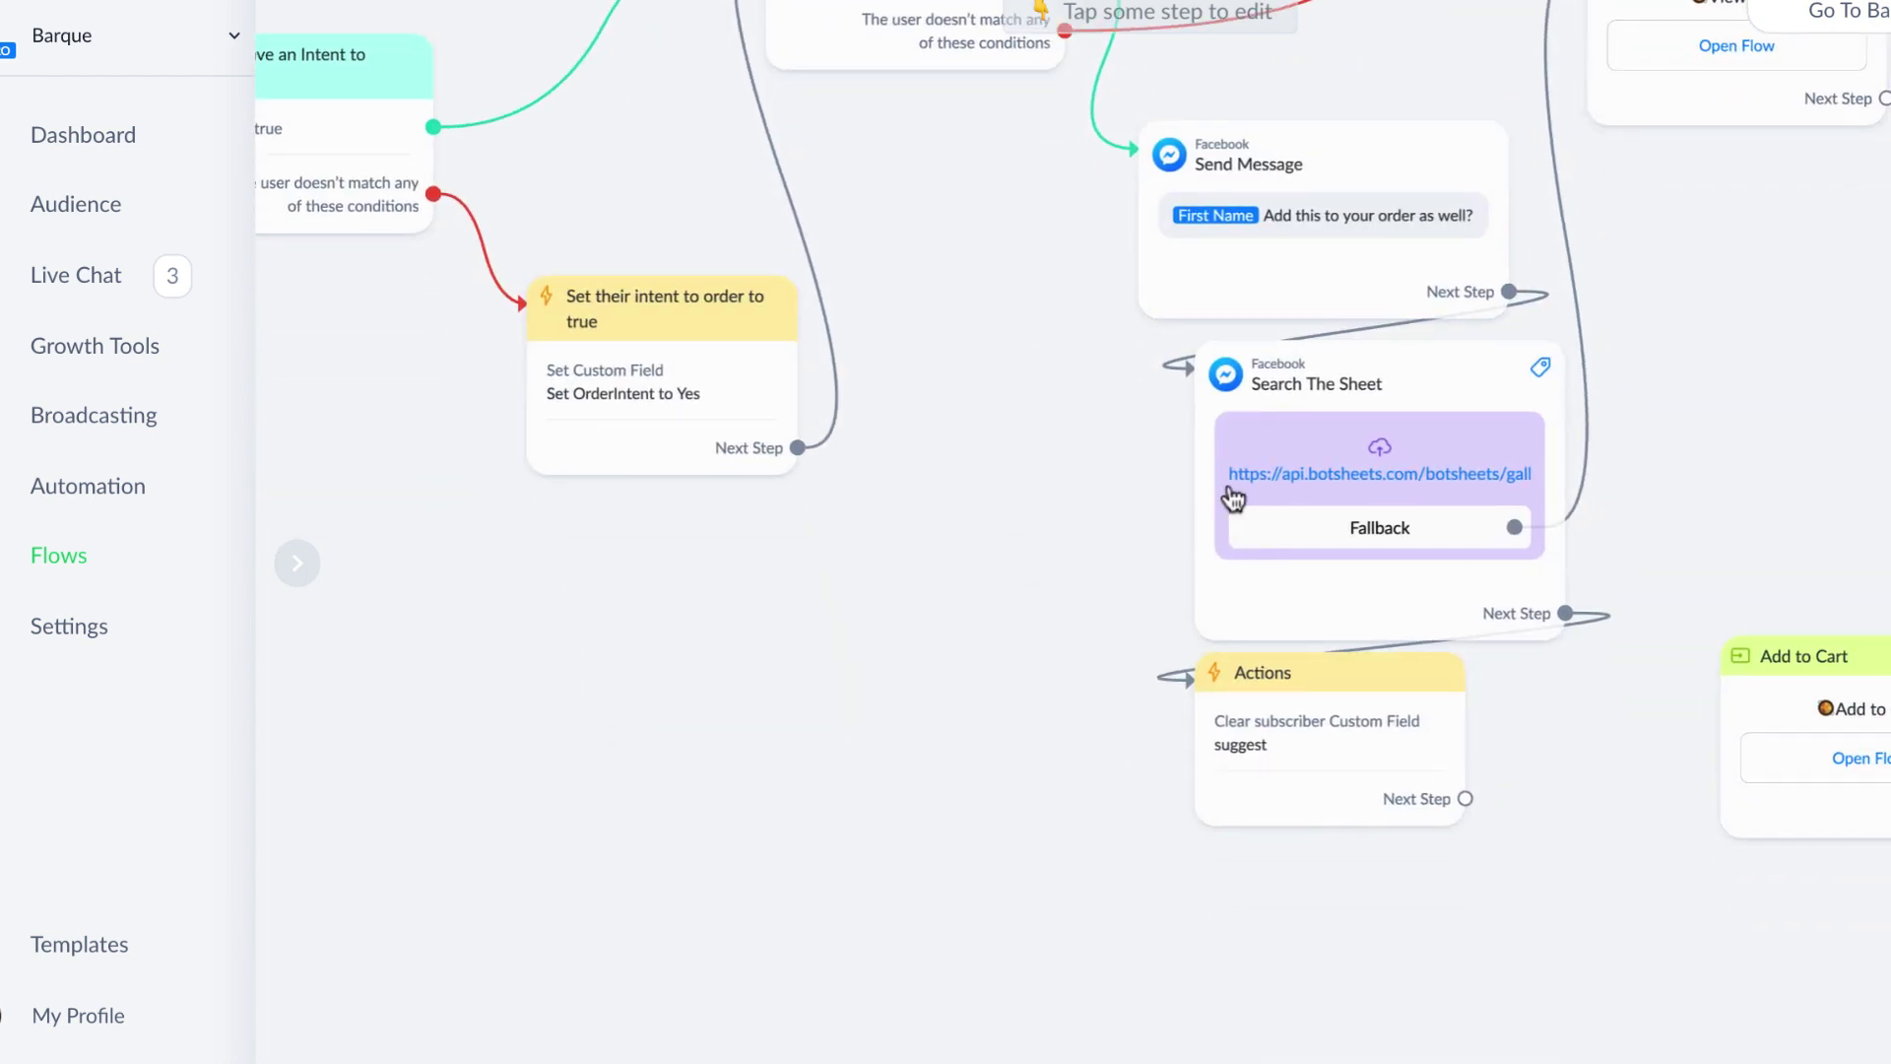
left_click(1474, 464)
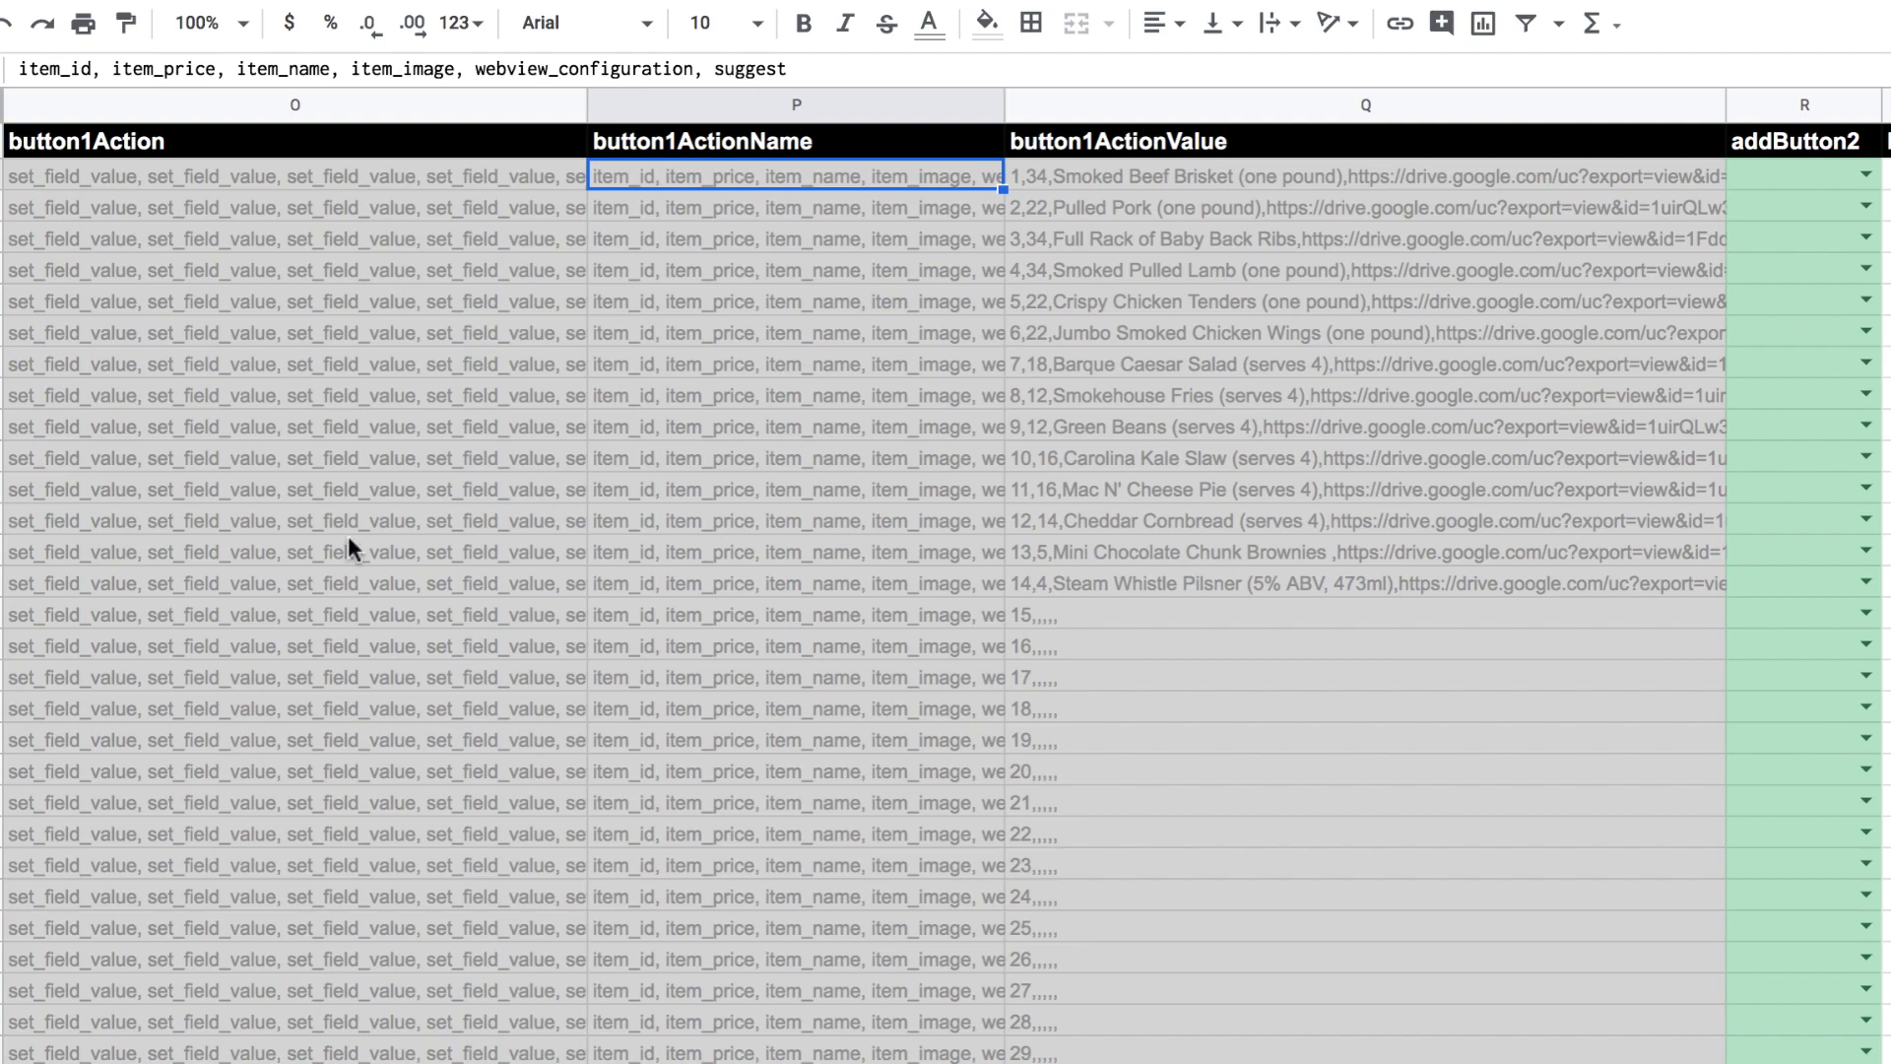
Compare the request with the sheet's Suggest column, then save the Search The Sheet request.
scroll(346, 539, "left", 10)
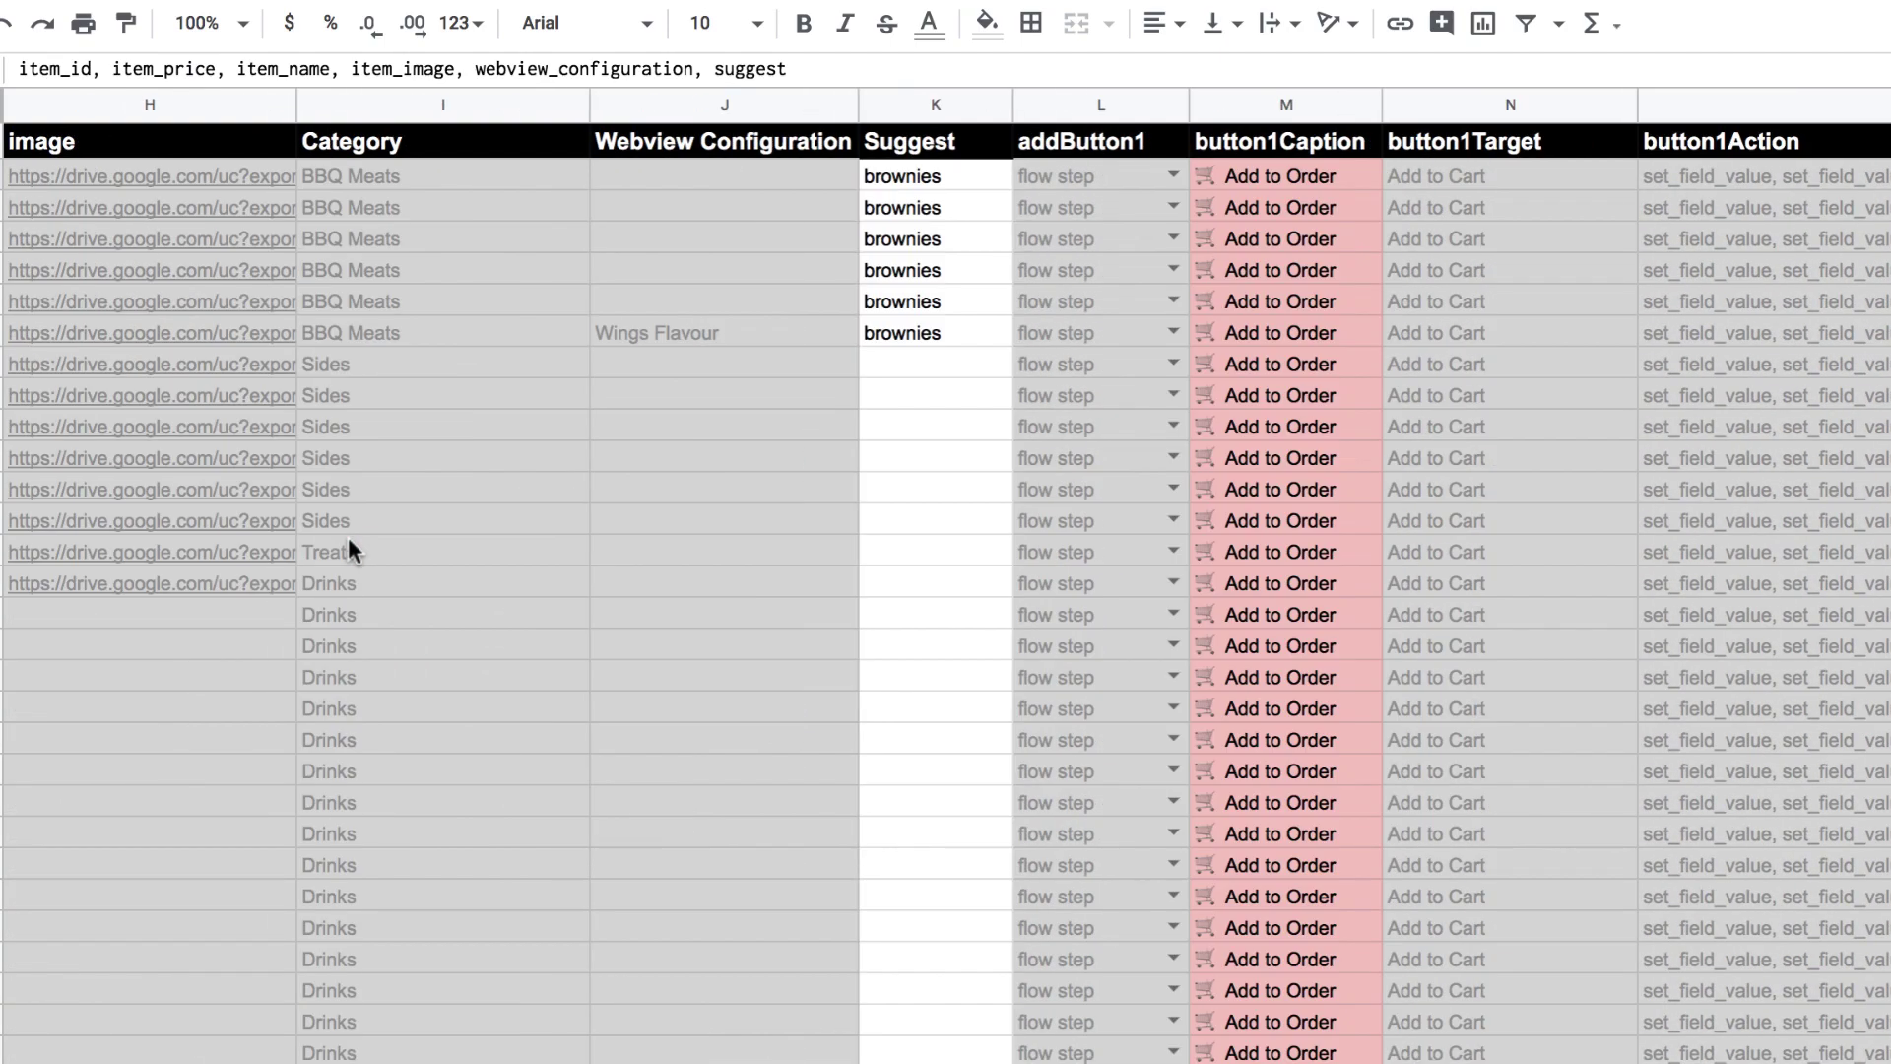
scroll(348, 549, "left", 2)
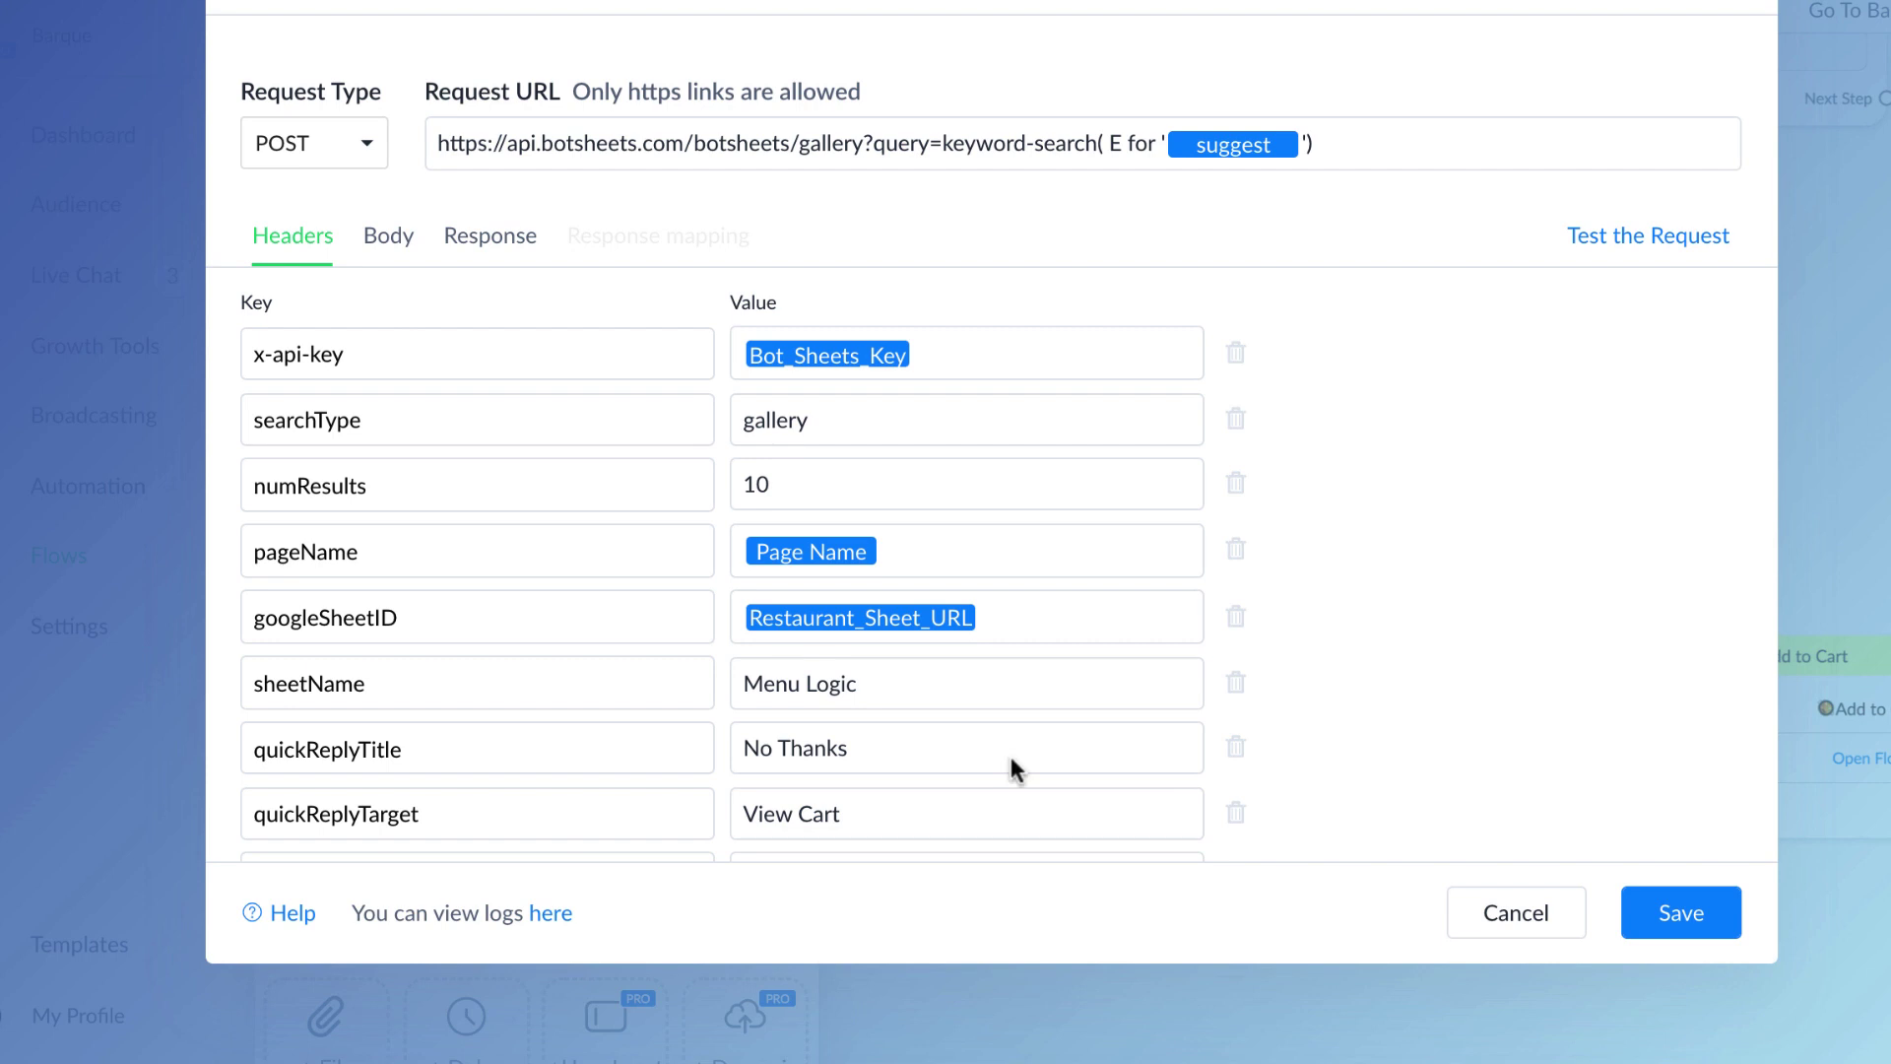
left_click(1669, 915)
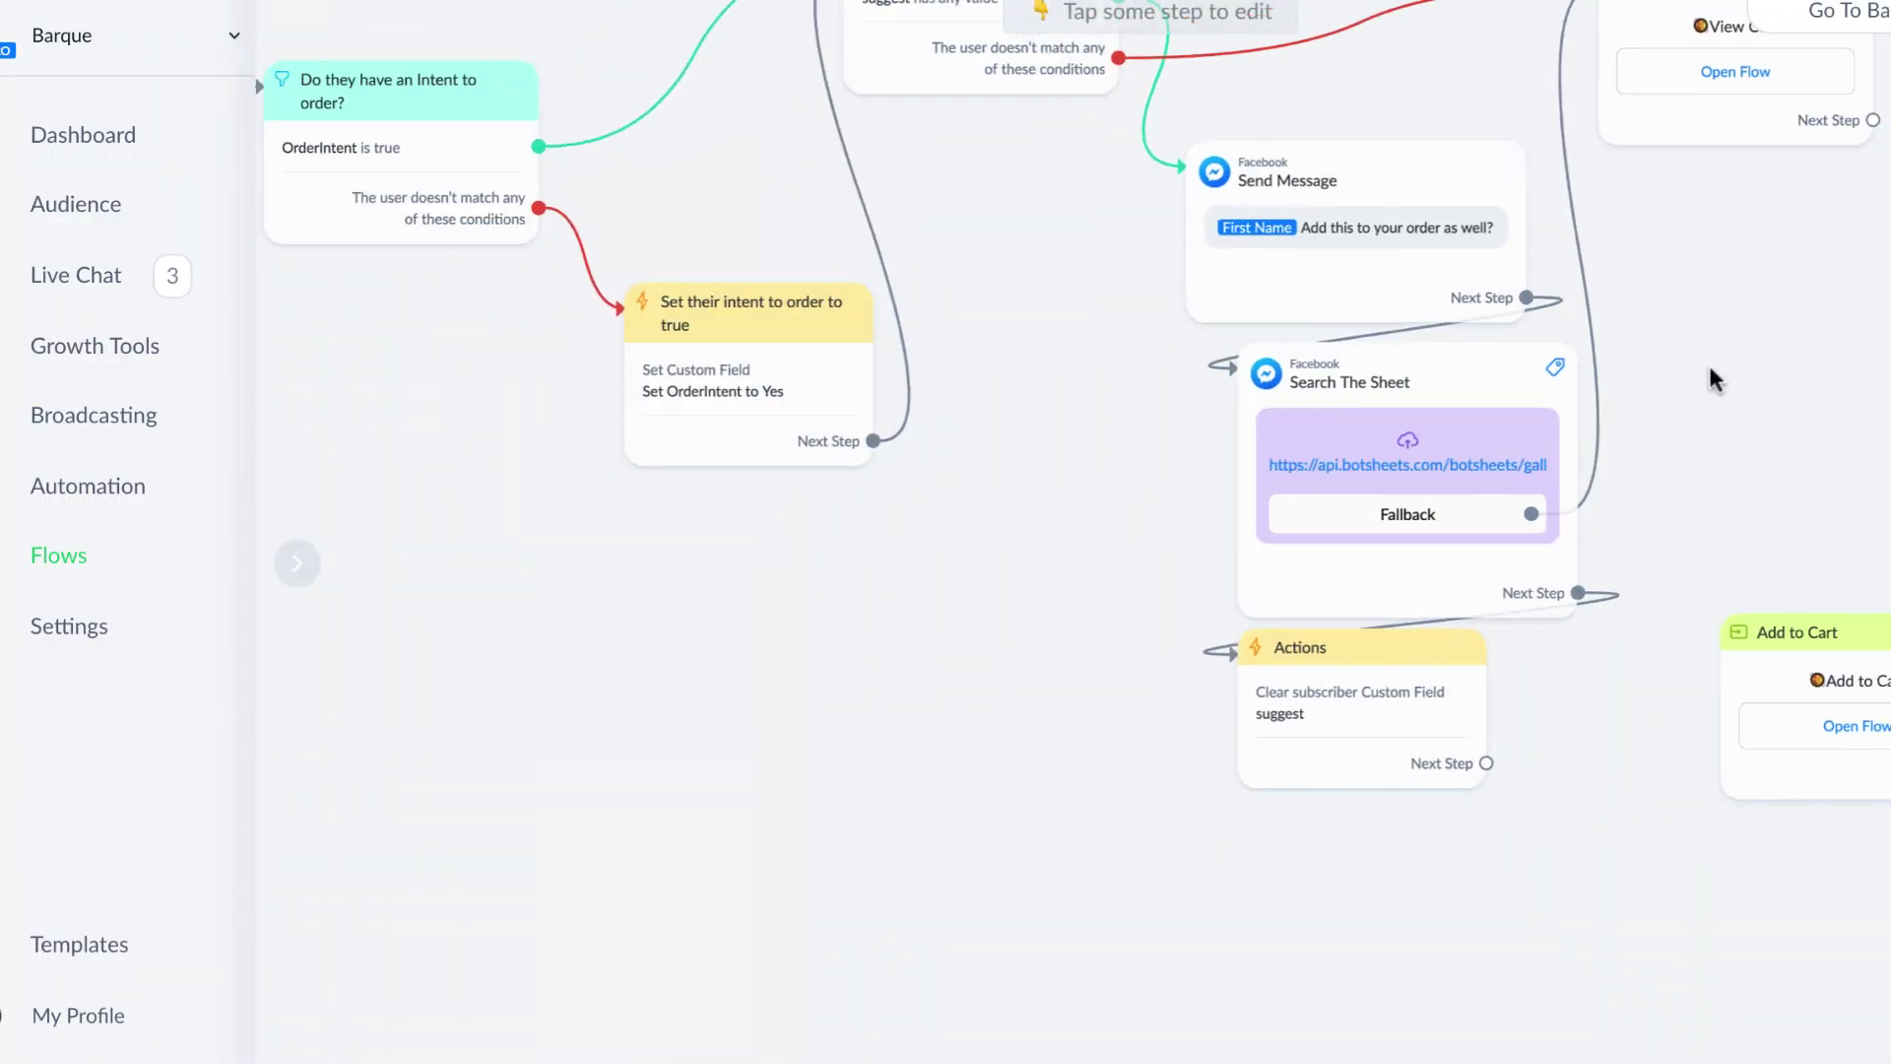
left_click_drag(1709, 363, 1460, 538)
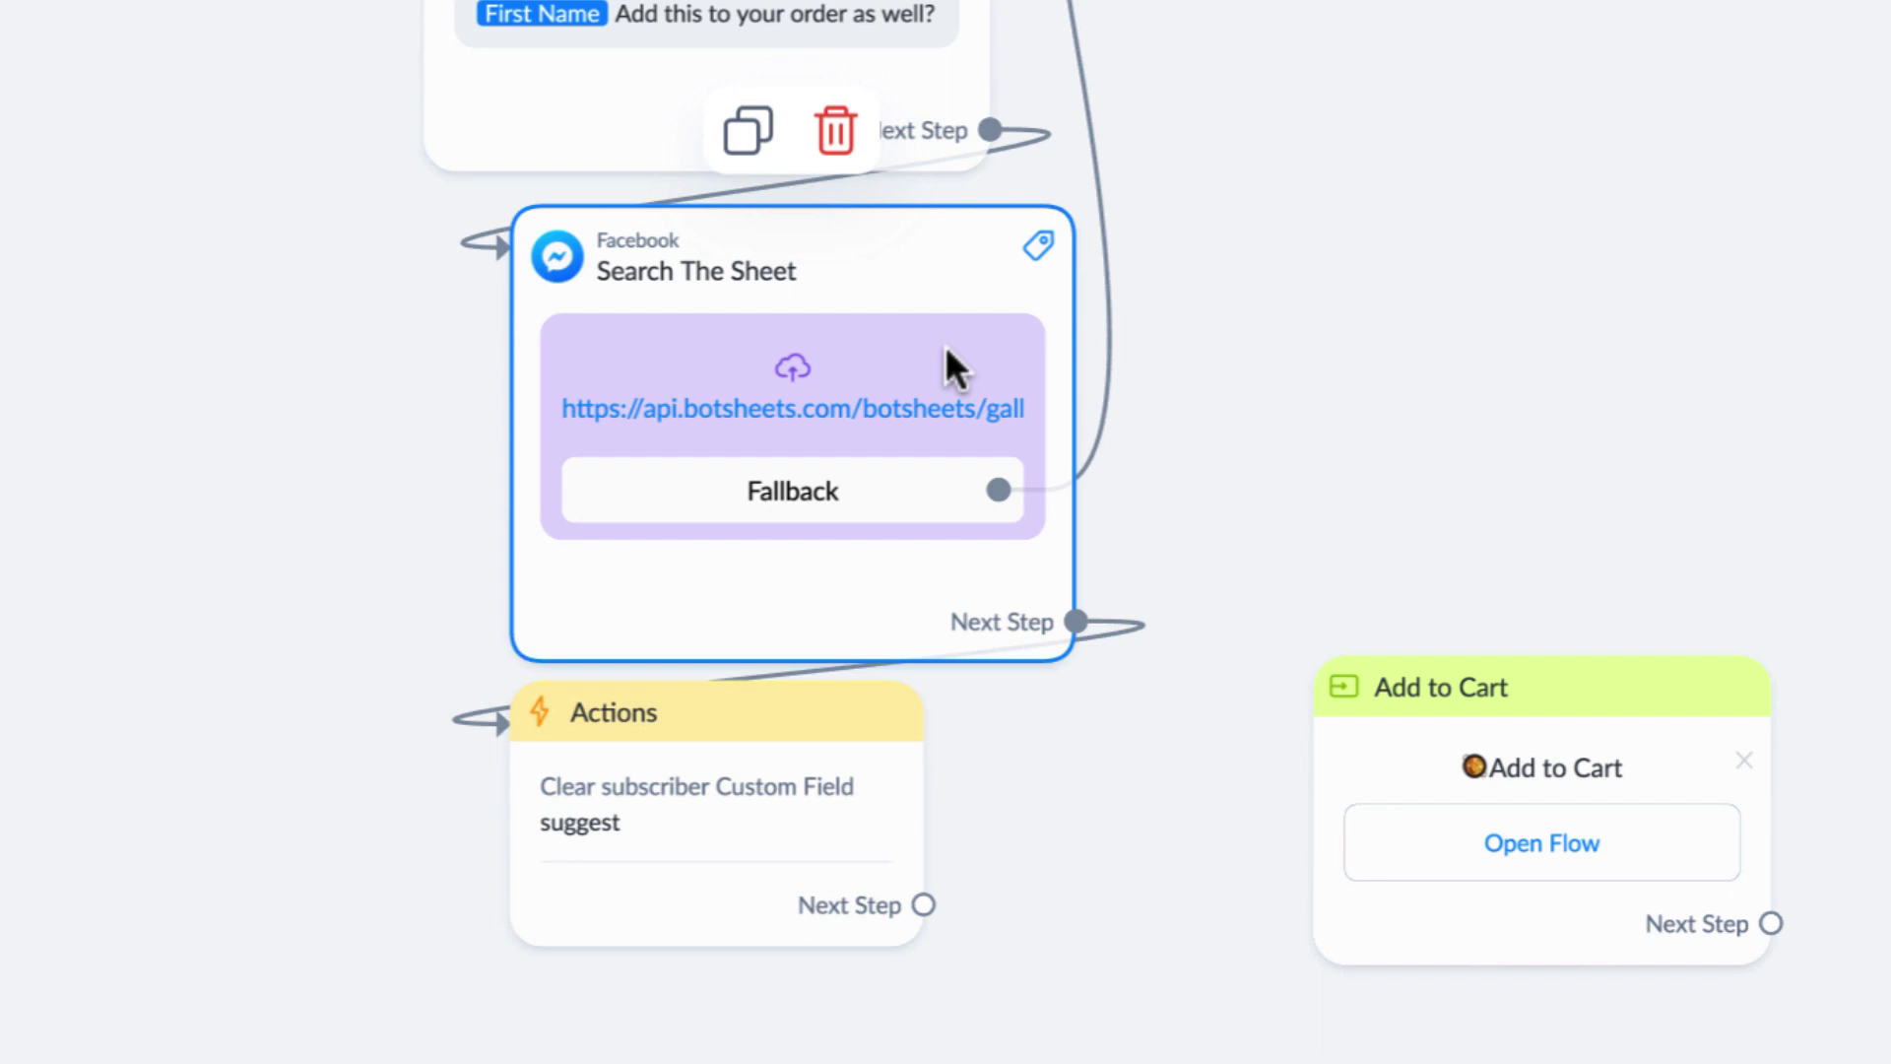
mouse_move(1616, 730)
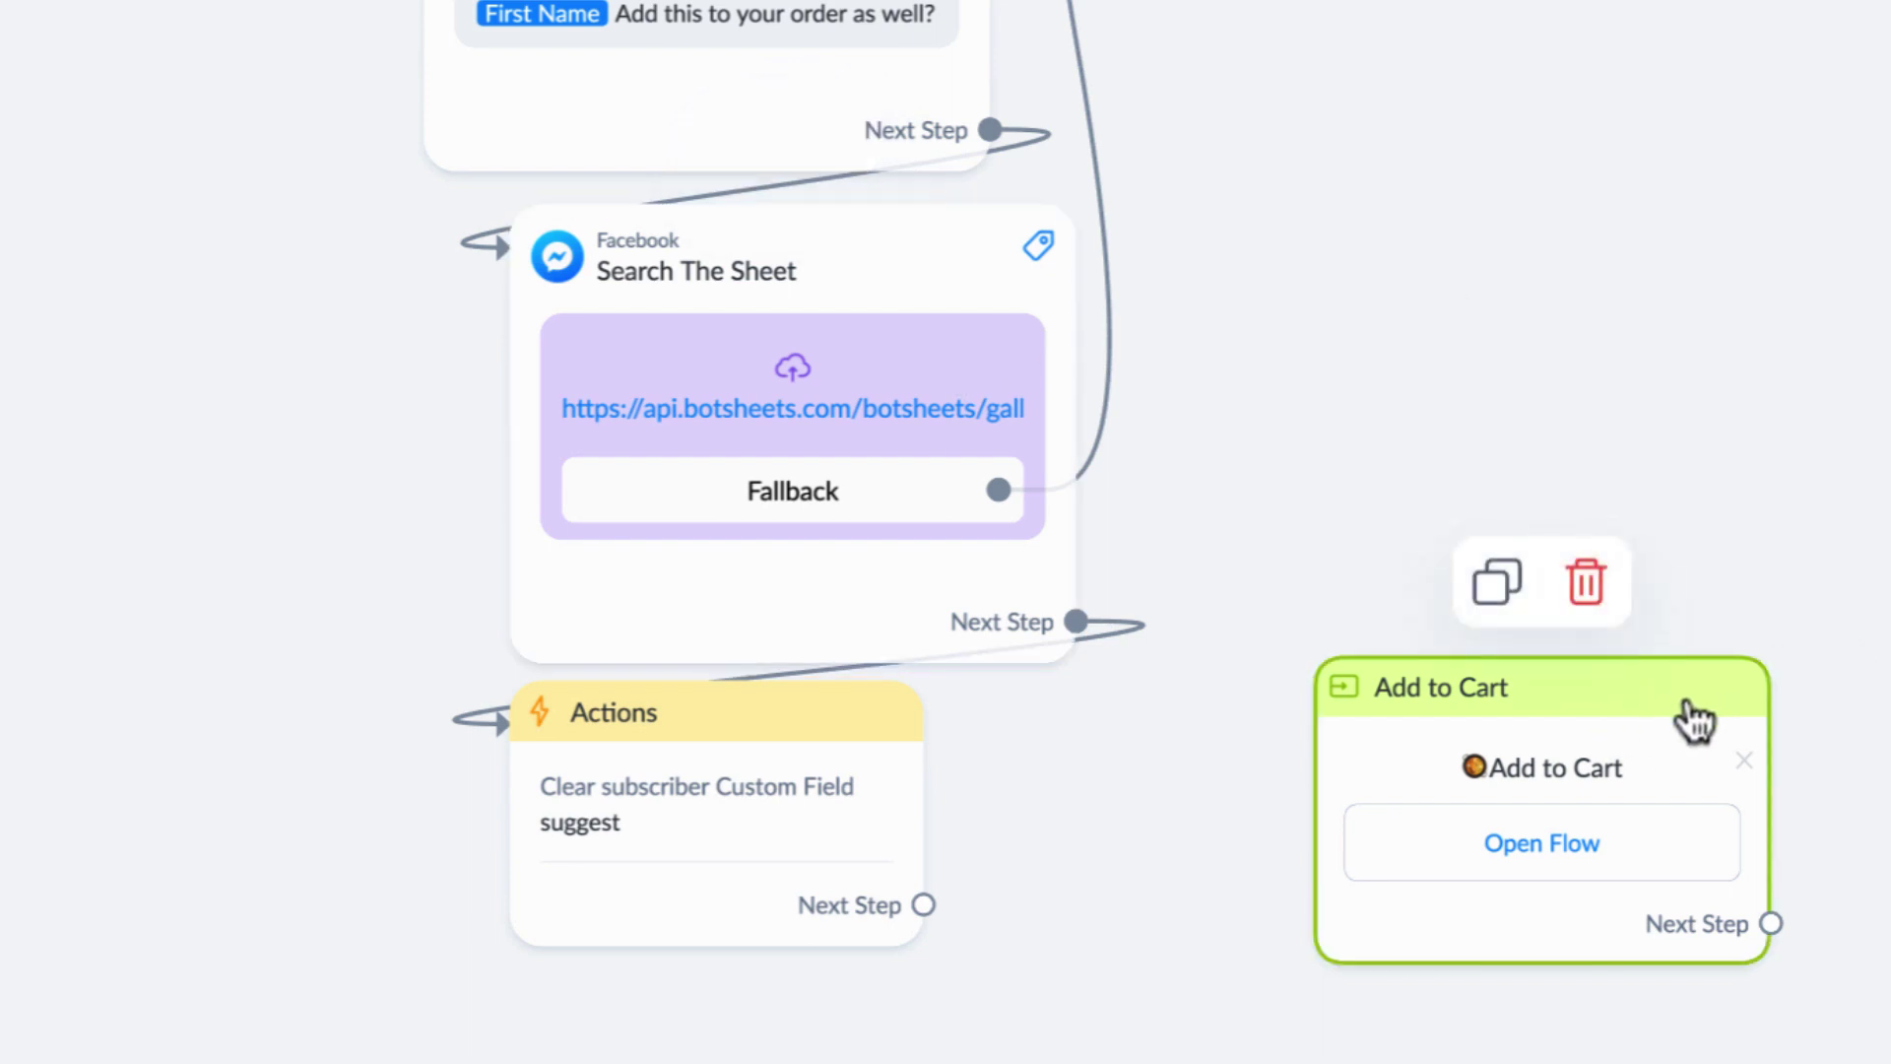